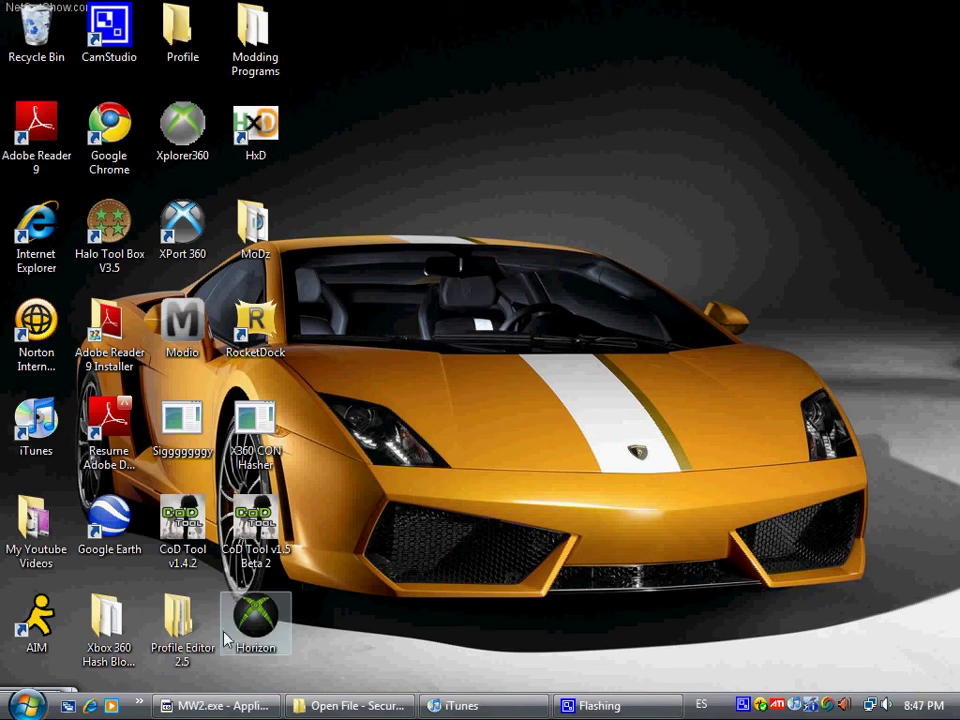
Step: Launch ProfileEditor.exe from the zip archive in the desktop's Profile Editor 2.5 folder, closing the folder and archive windows
double_click(178, 620)
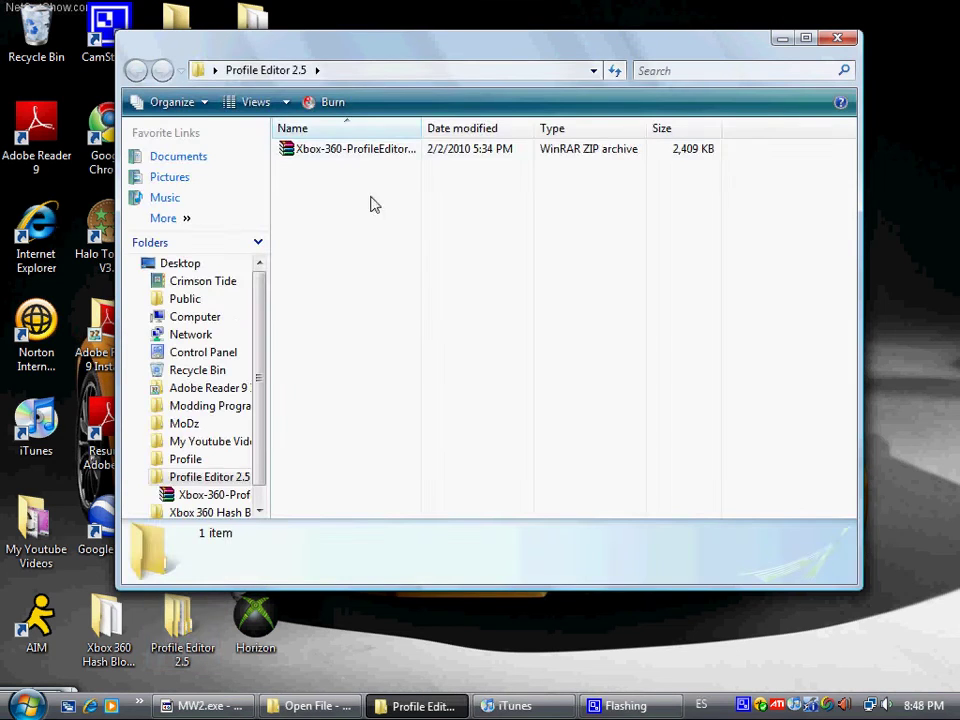
double_click(360, 150)
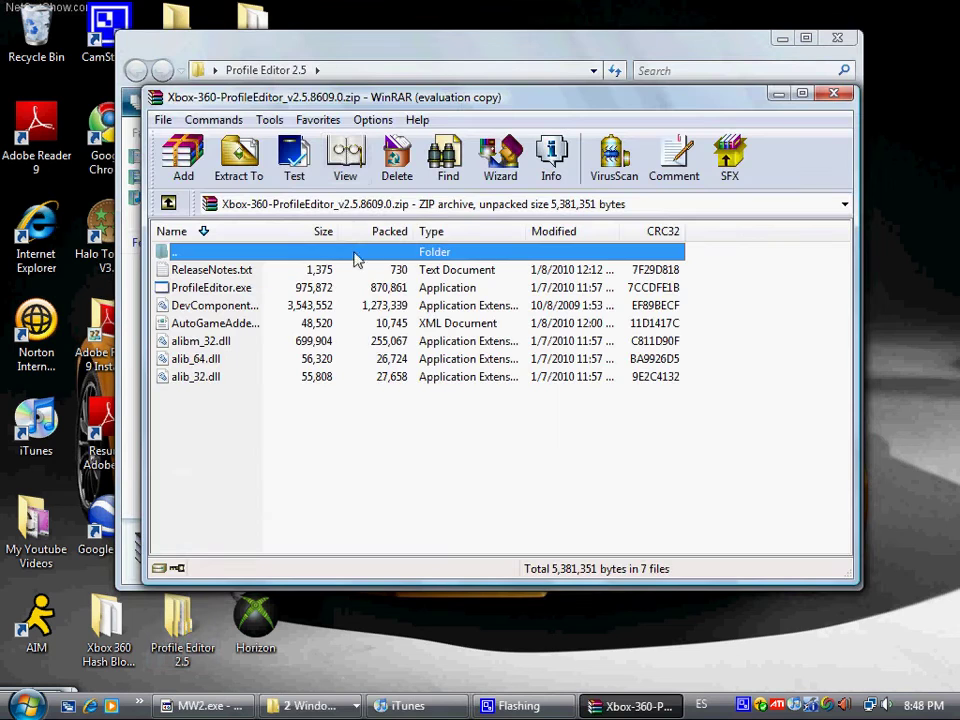
click(658, 263)
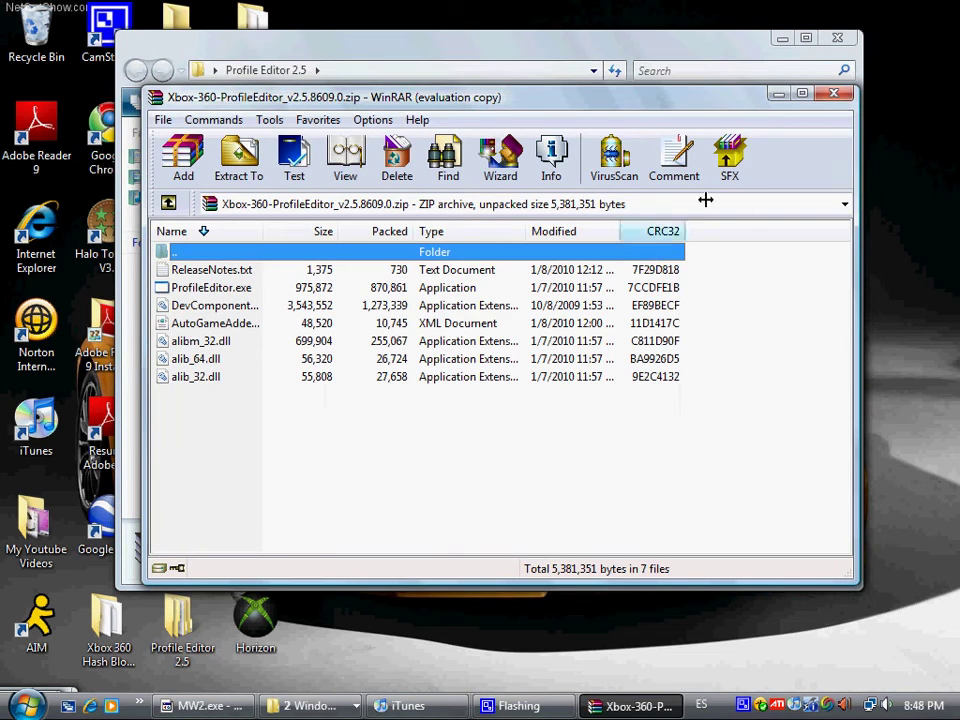
click(829, 41)
drag(551, 100, 623, 83)
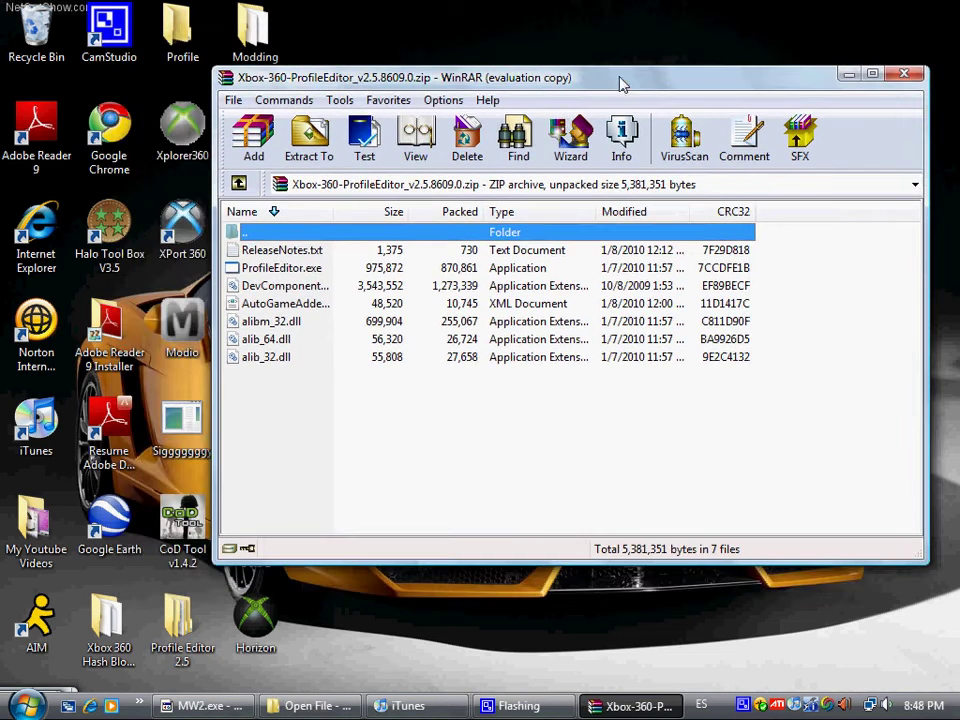
double_click(285, 268)
click(904, 73)
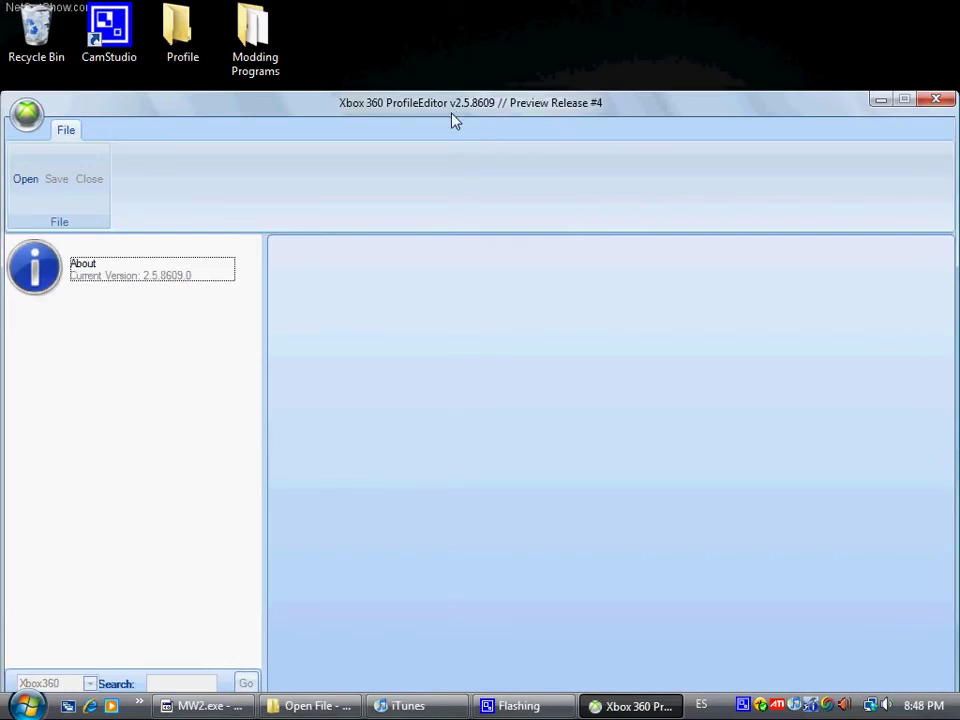
drag(452, 104, 396, 47)
Step: Set the program's style to Black in its options and save the settings
click(32, 52)
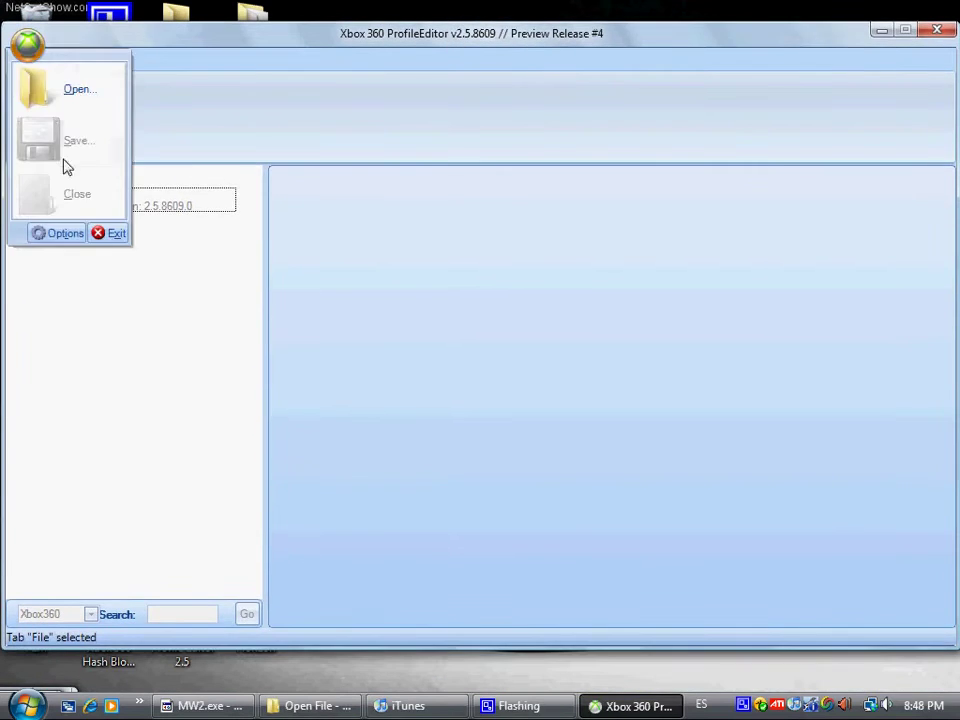
click(72, 237)
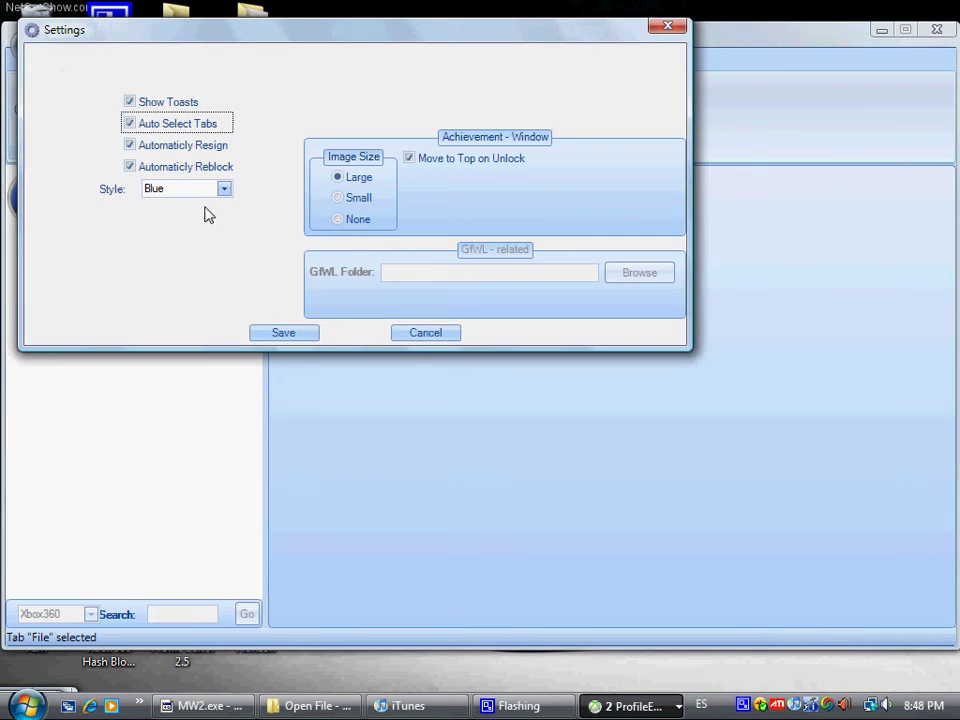
click(212, 190)
click(208, 219)
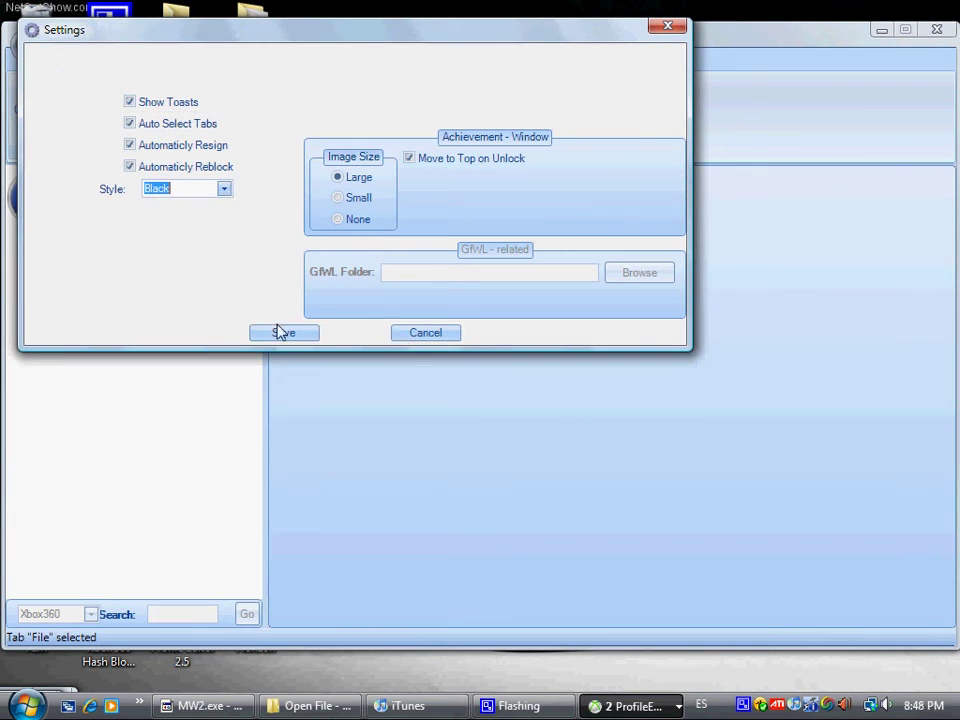
click(284, 335)
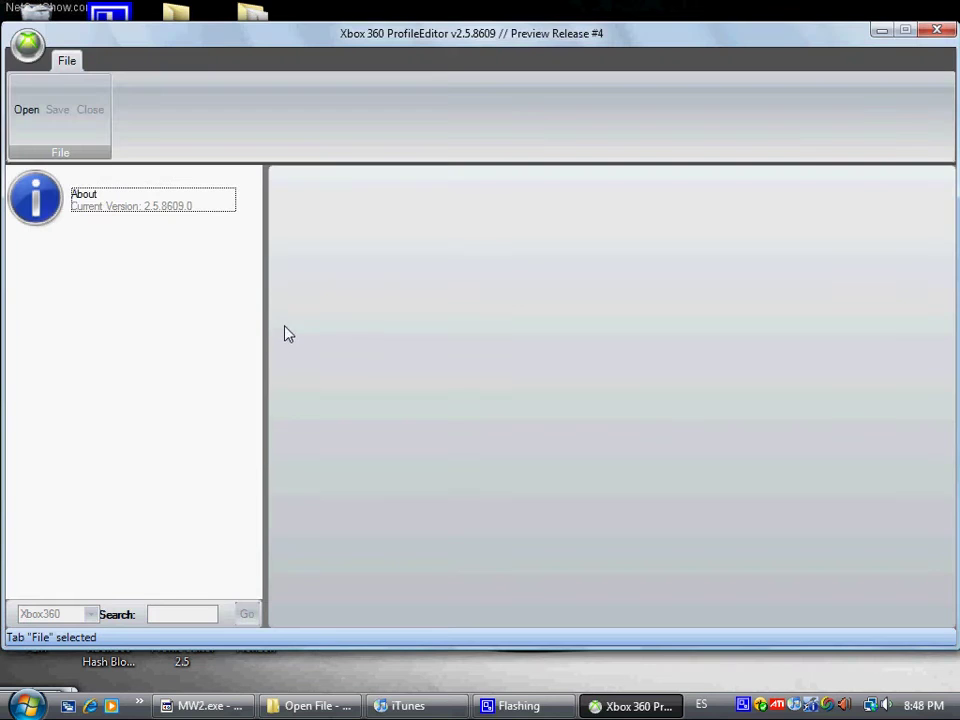
Step: View the About page with the program's credits and license status
click(38, 116)
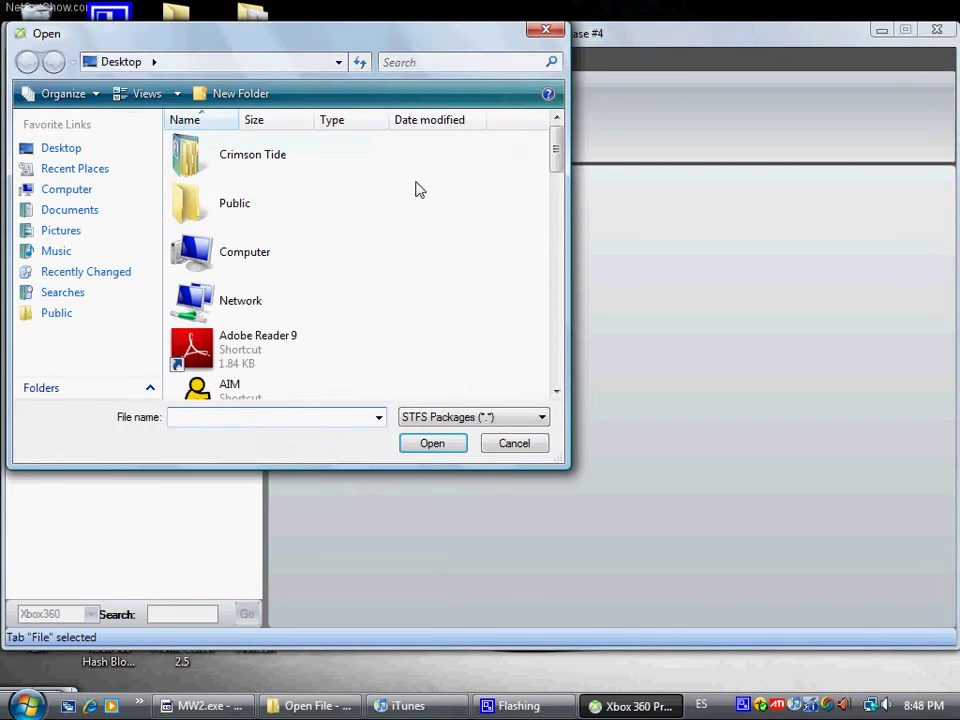
click(546, 29)
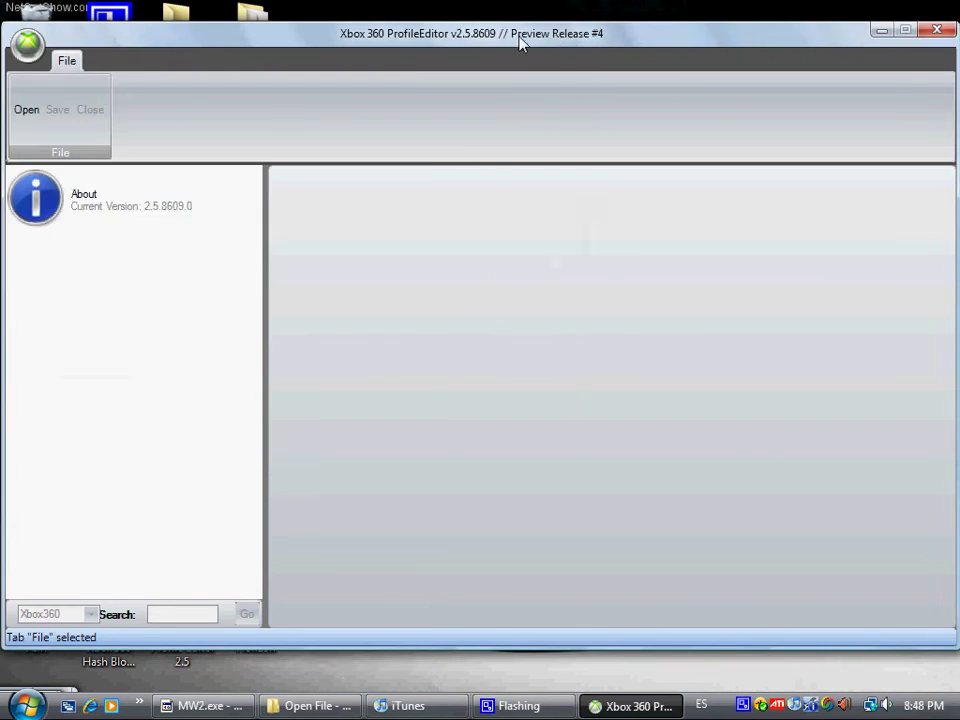
click(35, 214)
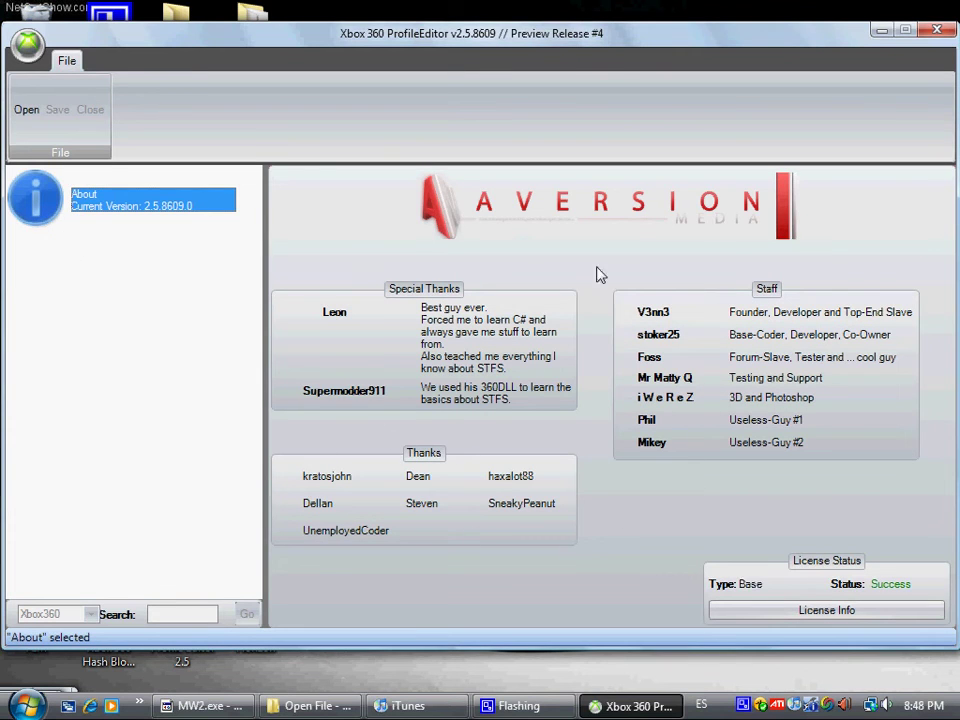
Step: Open the gamer profile package stored in the desktop's Profile folder
click(30, 110)
drag(553, 148, 553, 288)
double_click(270, 165)
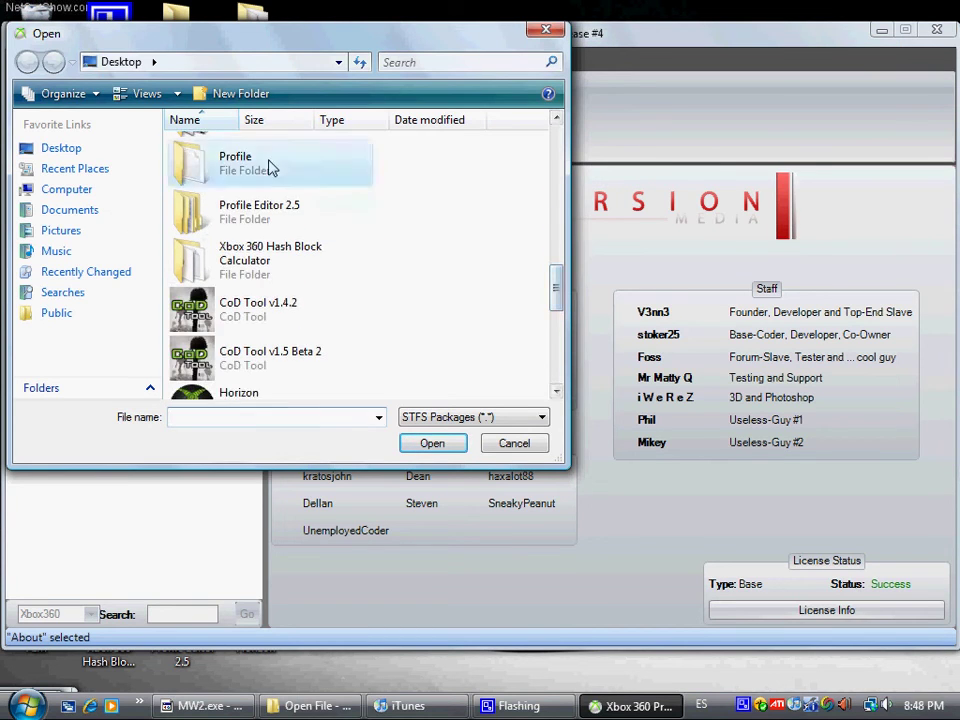
click(268, 141)
click(430, 444)
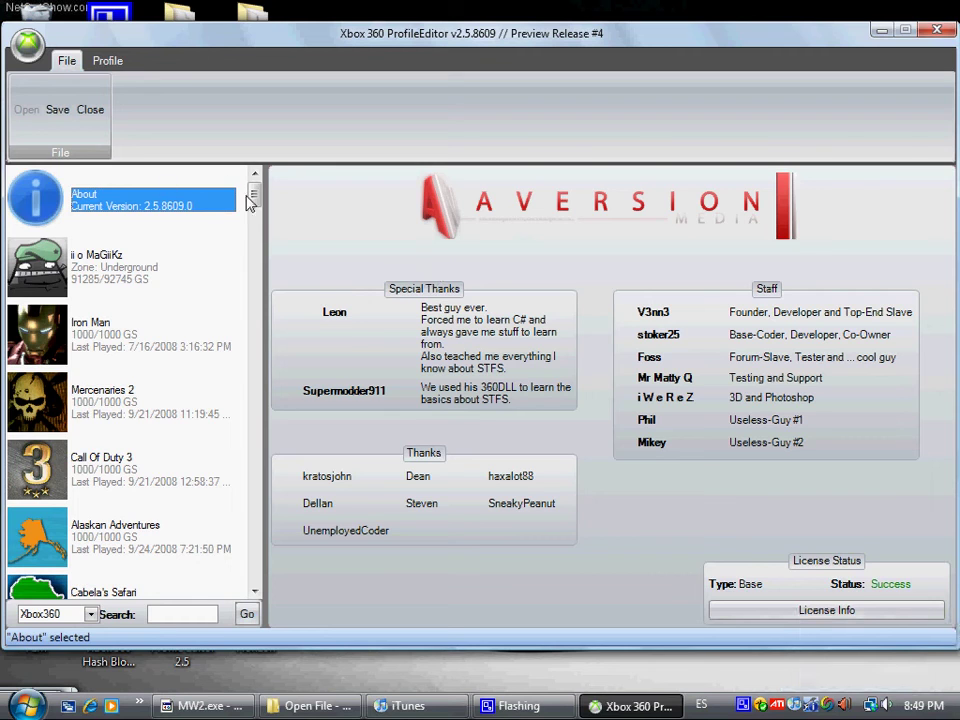
Step: Look through the profile's game list and examine the achievements of Blazing Angels 2 and Blazing Angels
mouse_move(254, 200)
mouse_down()
mouse_move(231, 462)
mouse_move(238, 578)
mouse_up()
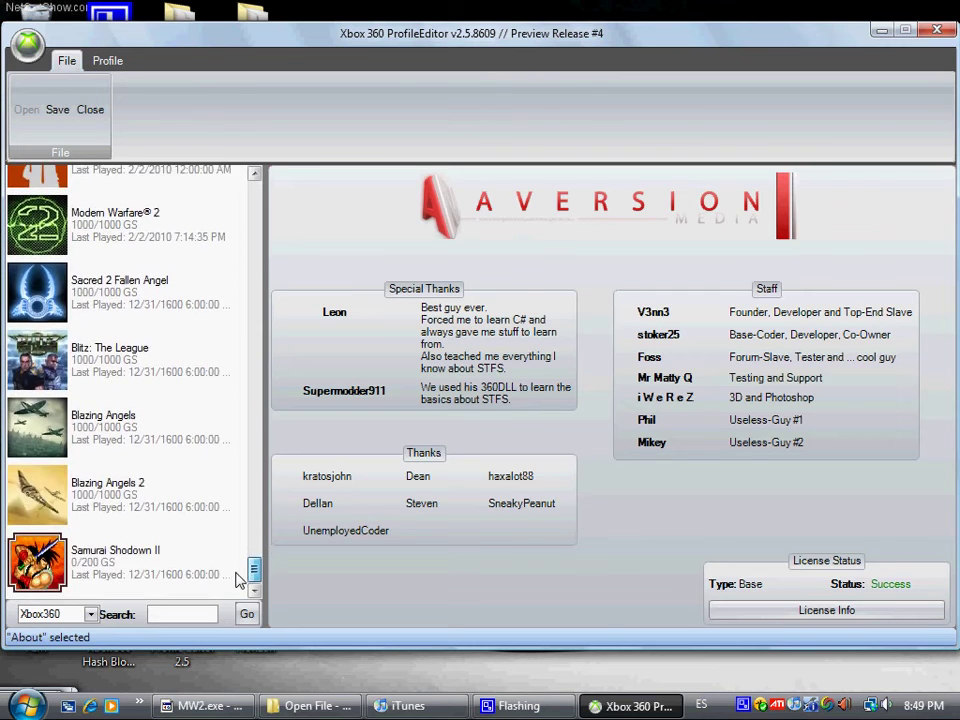
click(168, 569)
click(130, 506)
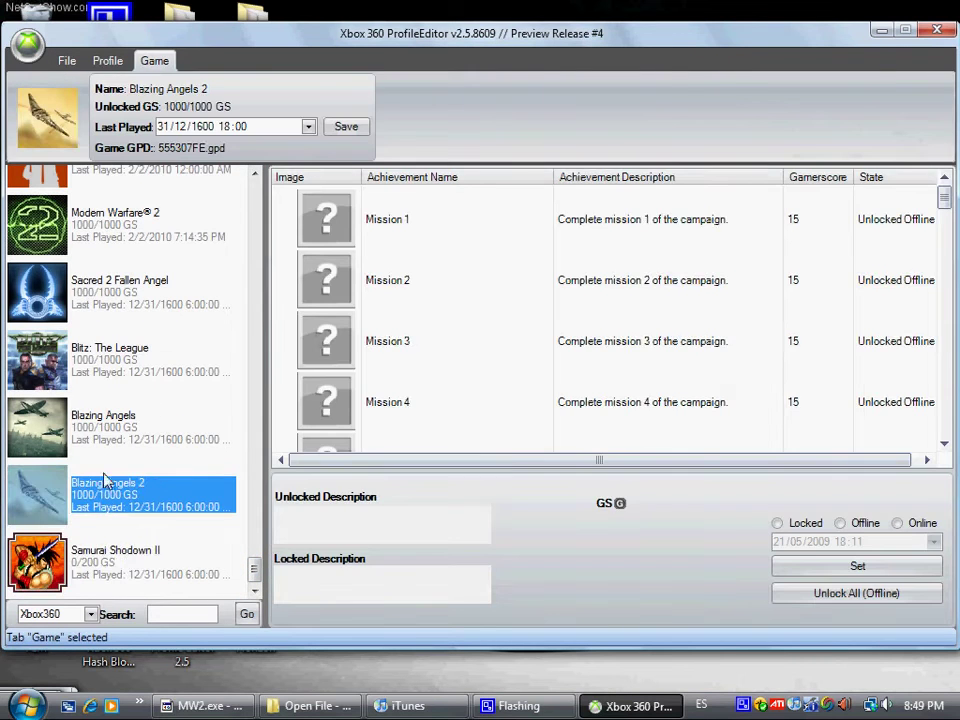
click(82, 430)
drag(254, 568, 268, 190)
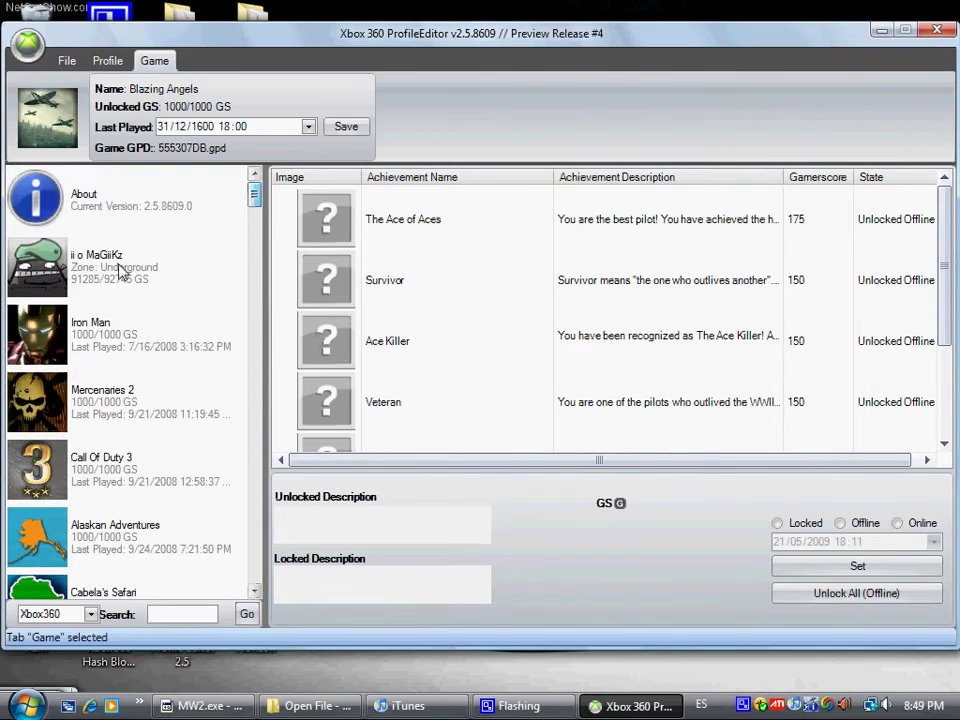
Step: Open the Add Games page for the gamer profile and filter the titles by type Both and game name "The"
click(150, 270)
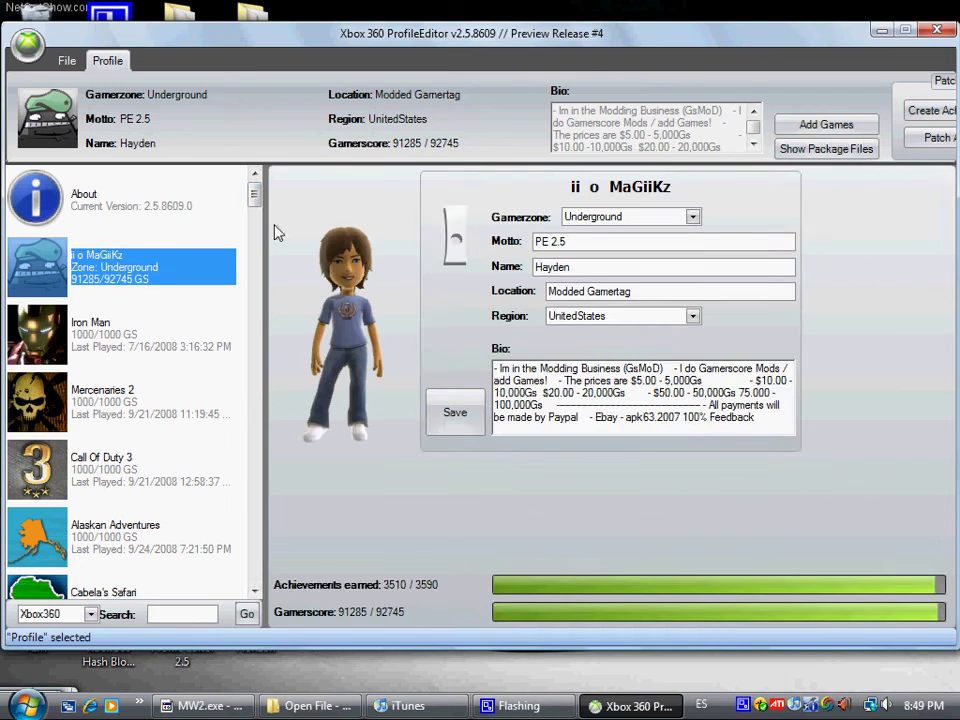
click(828, 129)
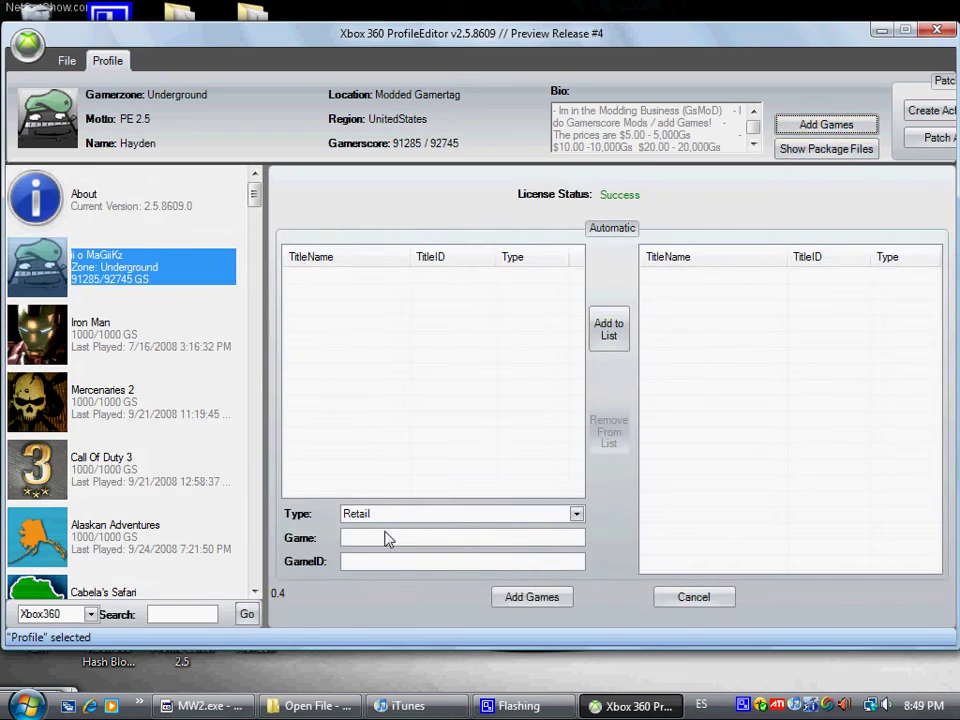
click(570, 516)
click(467, 560)
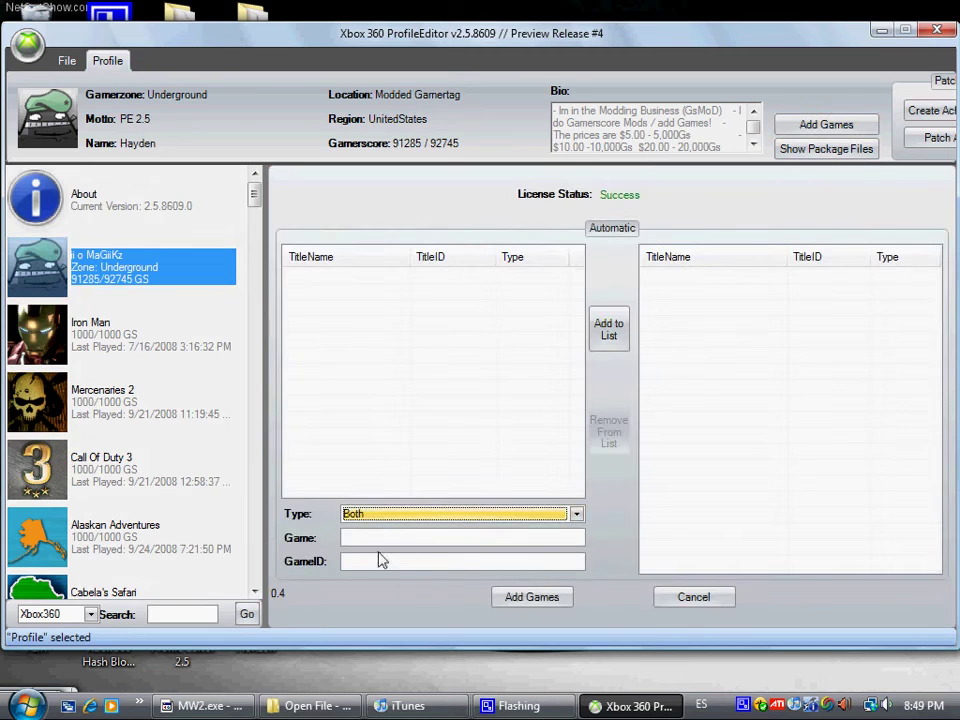
click(368, 540)
text(The)
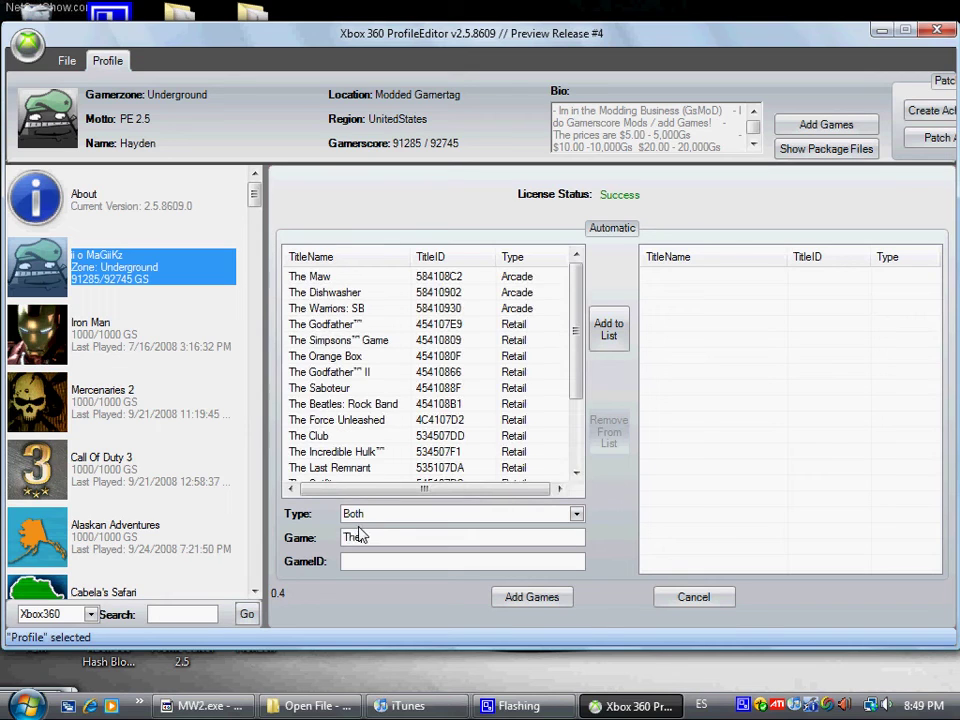
Step: Put The Beatles: Rock Band and The BIGS 2 on the list of games for the profile
click(330, 405)
click(626, 336)
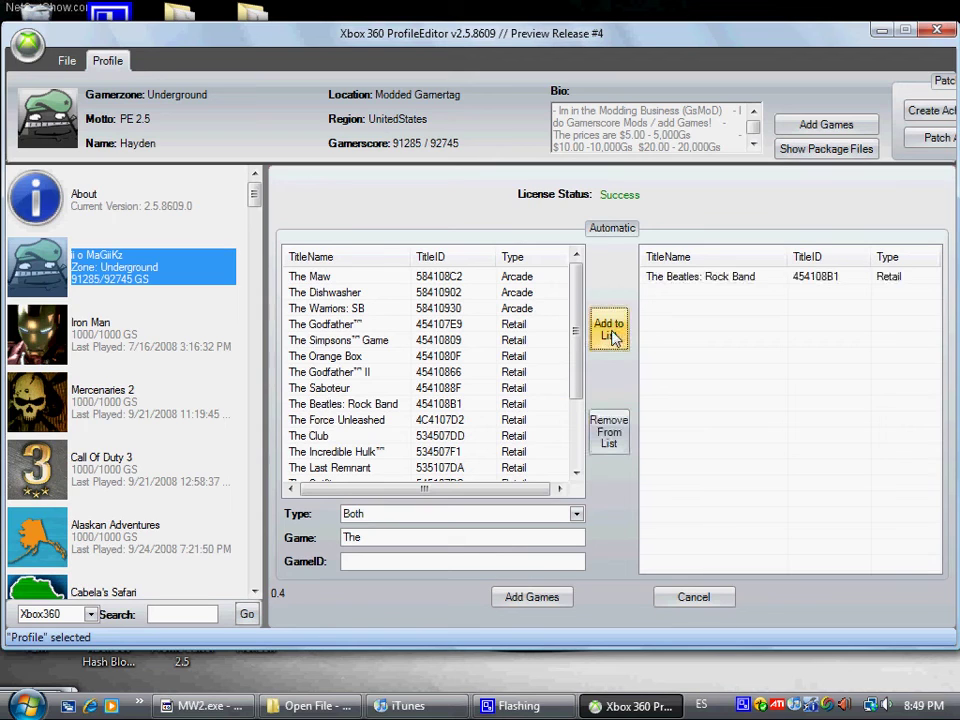
click(575, 473)
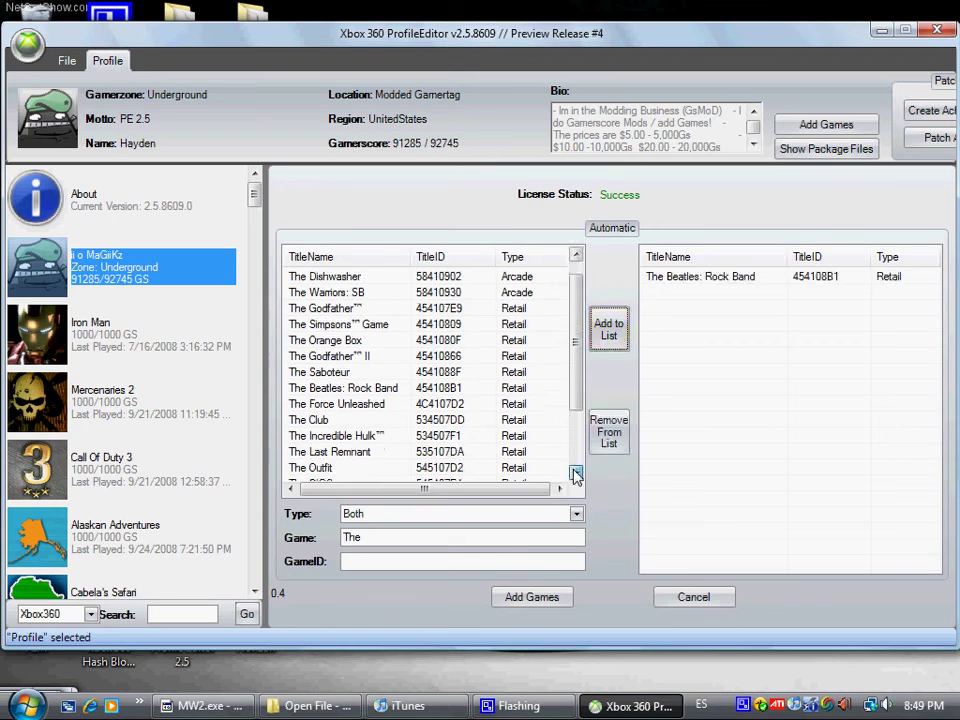
click(373, 453)
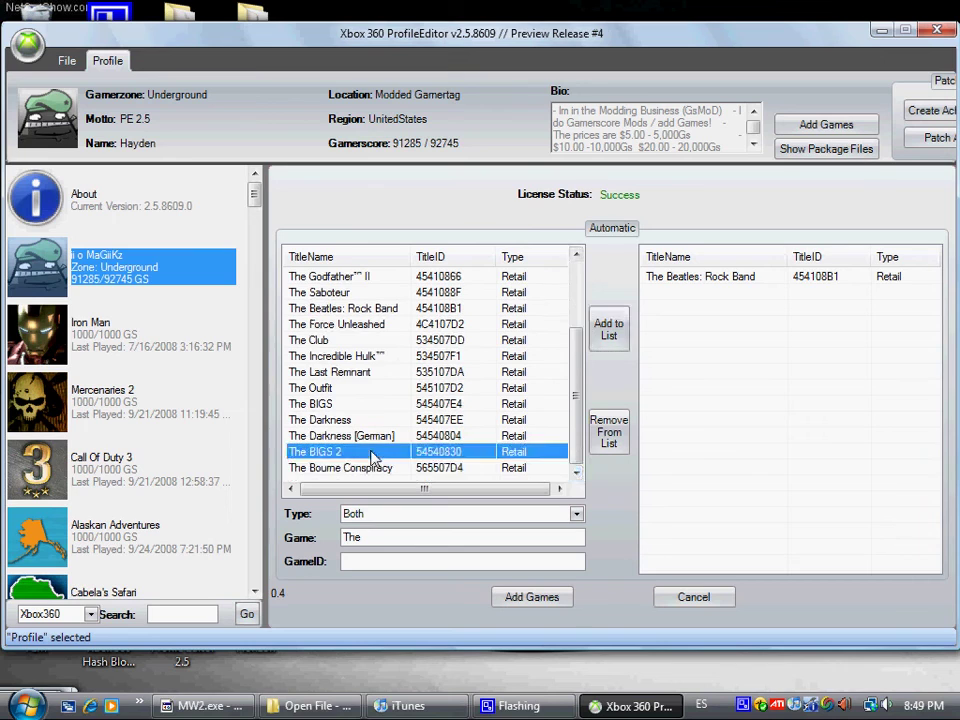
click(606, 335)
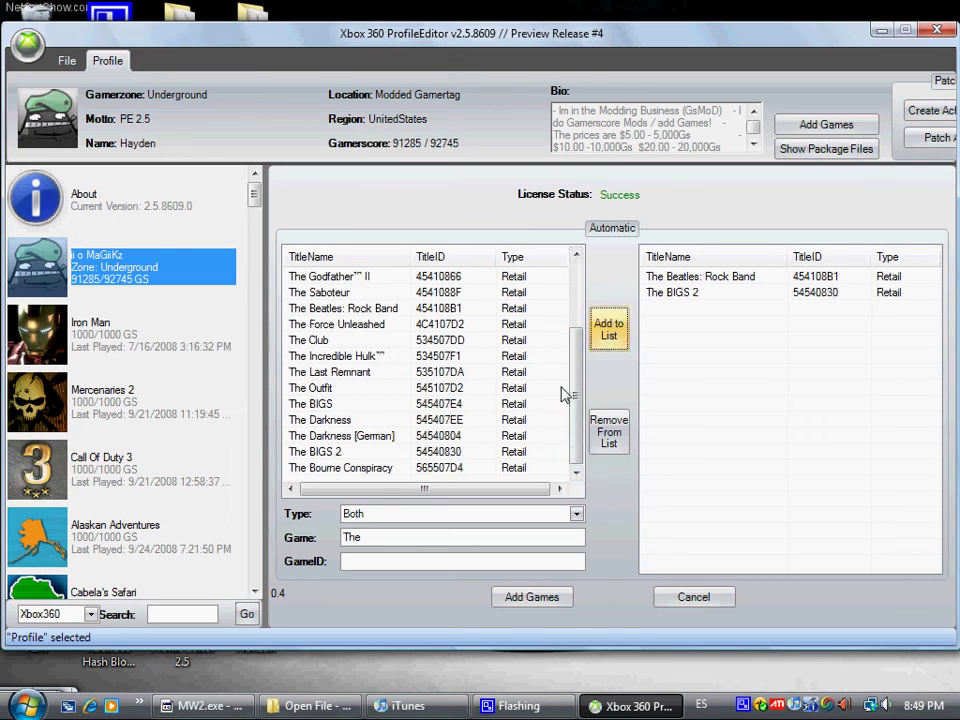
Step: Put The Dishwasher and The Saboteur on the list of games for the profile
scroll(576, 420, up, 3)
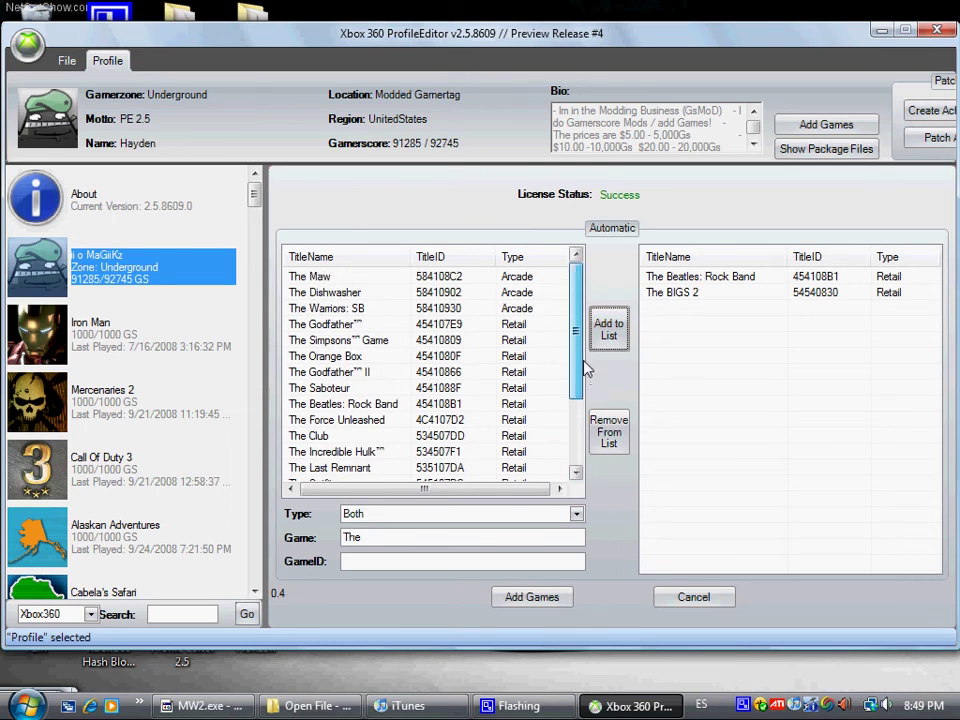
click(344, 279)
click(336, 293)
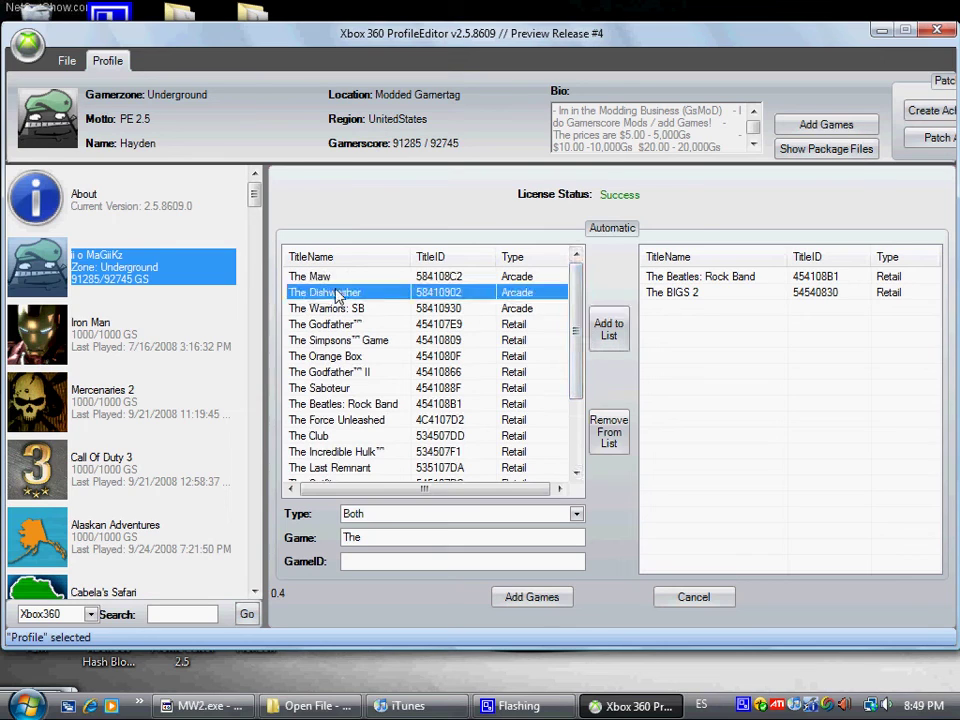
click(612, 330)
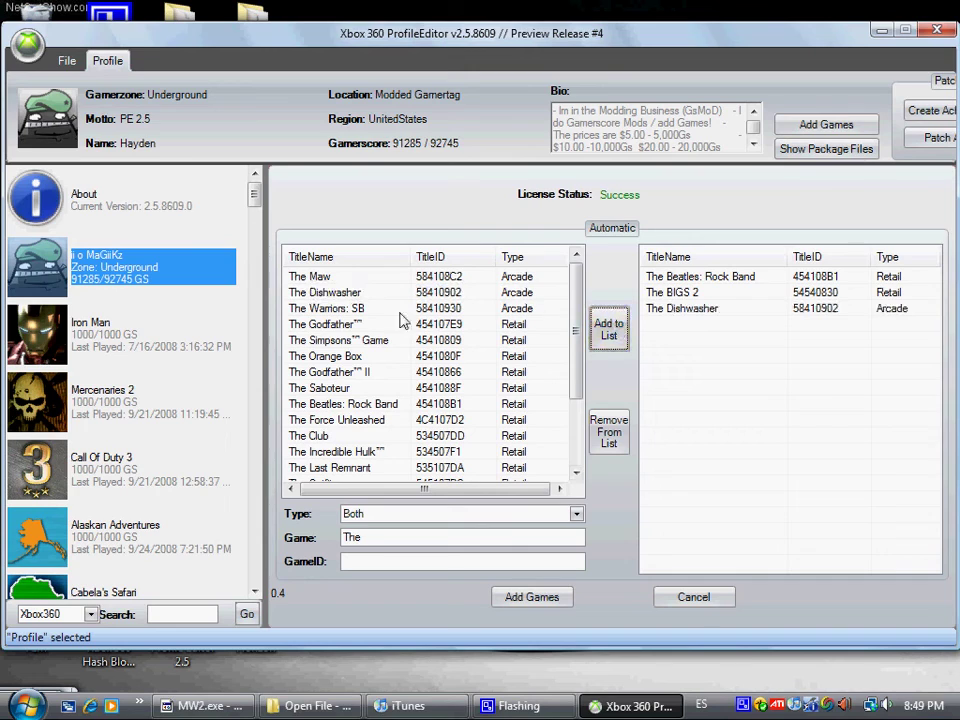
click(333, 390)
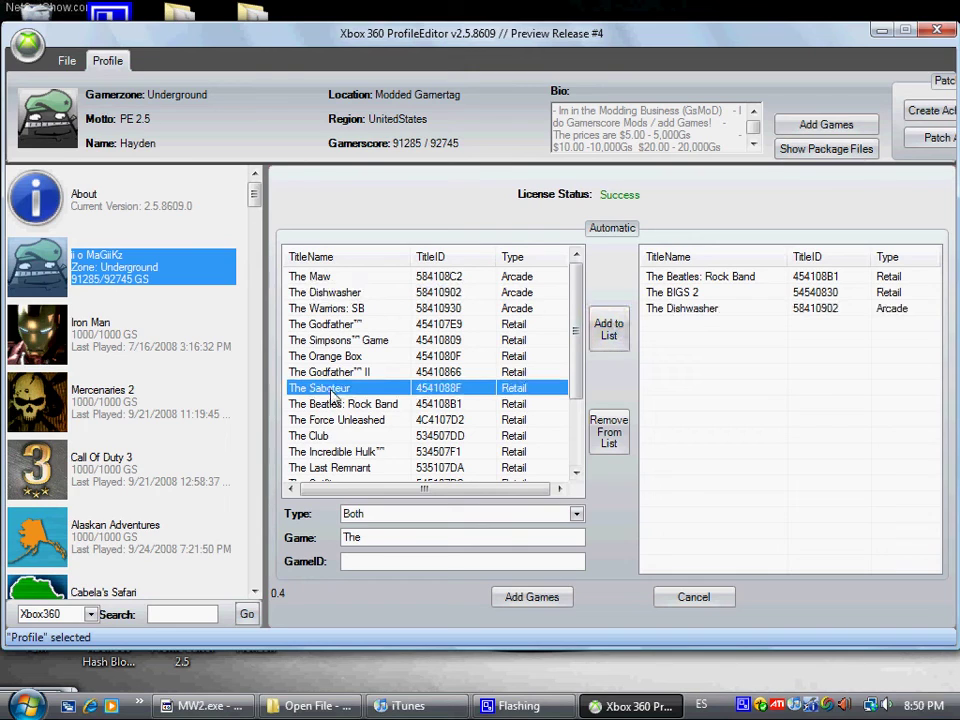
click(611, 338)
Step: Put The Incredible Hulk and The Last Remnant on the list, and add all listed games to the profile
drag(575, 342, 583, 390)
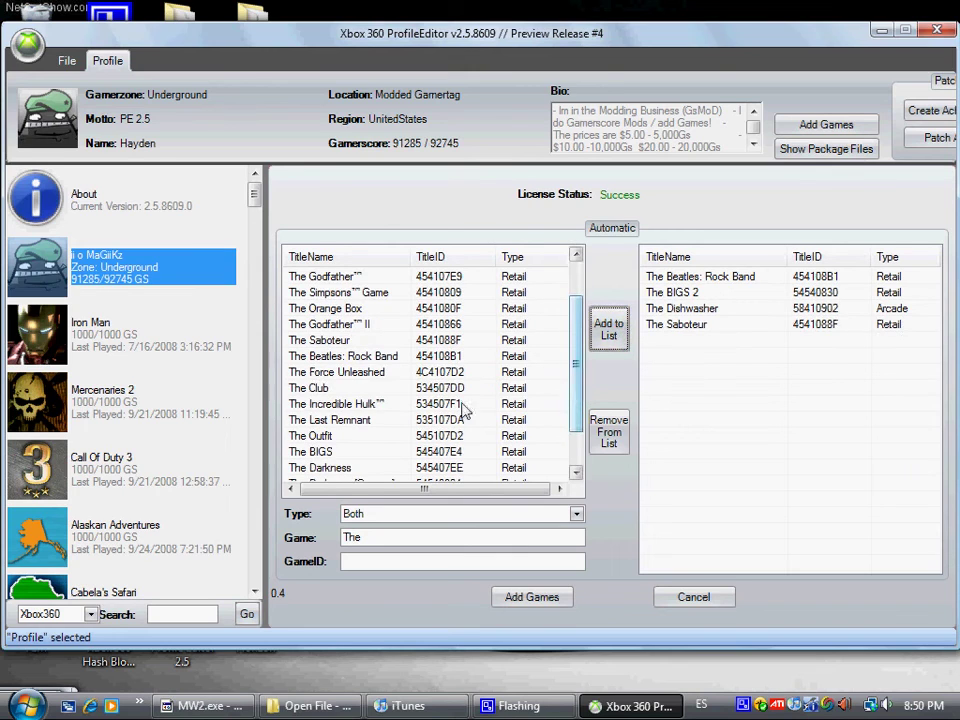
click(392, 404)
click(609, 336)
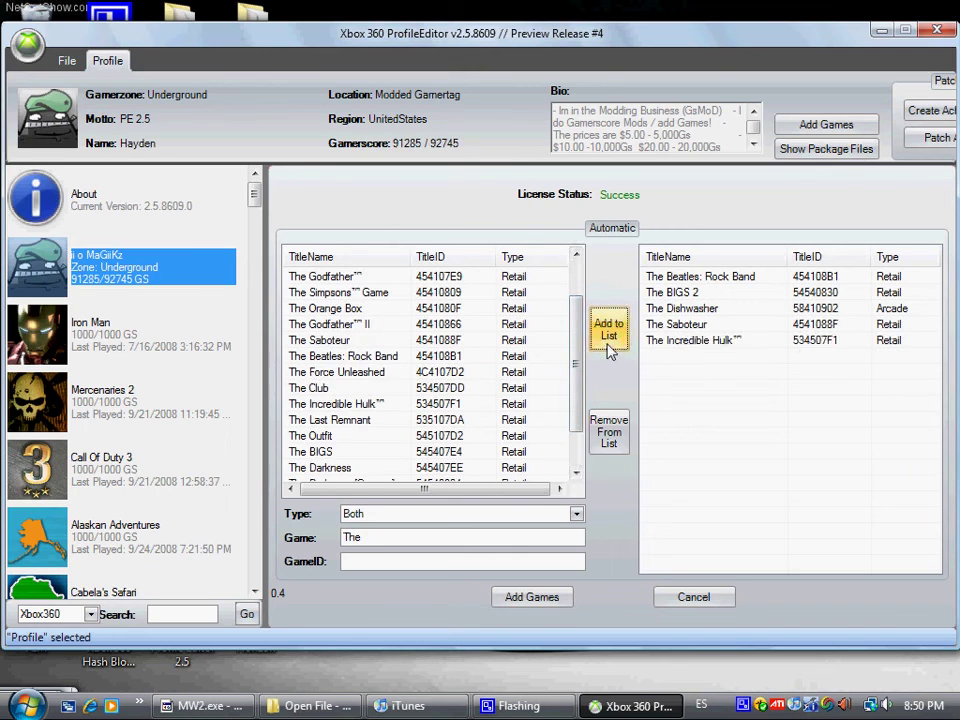
click(345, 421)
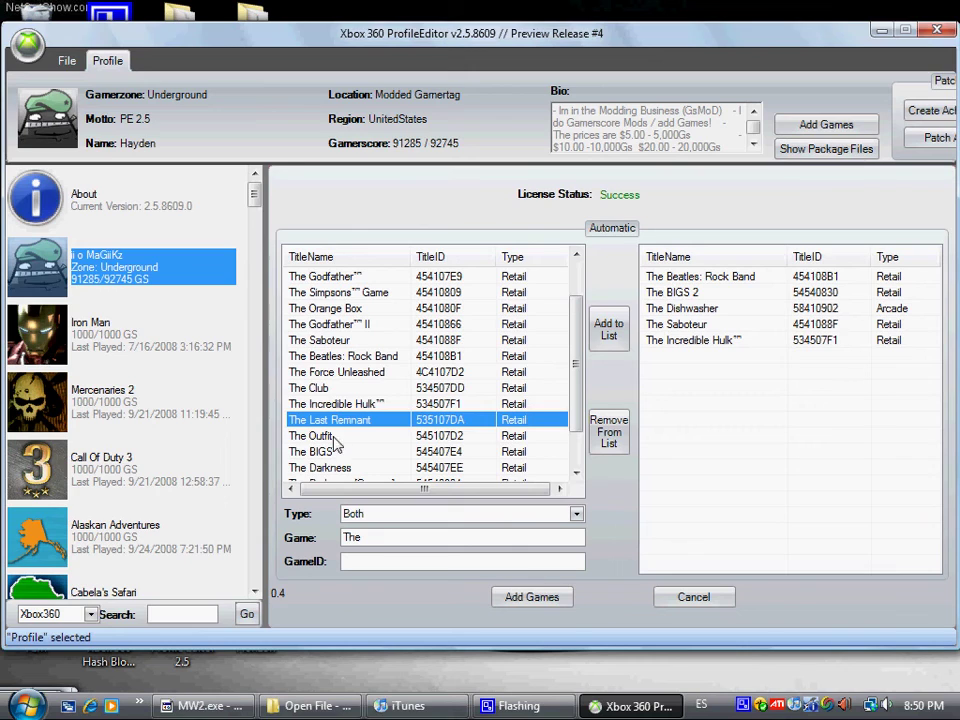
click(335, 437)
click(345, 421)
click(608, 330)
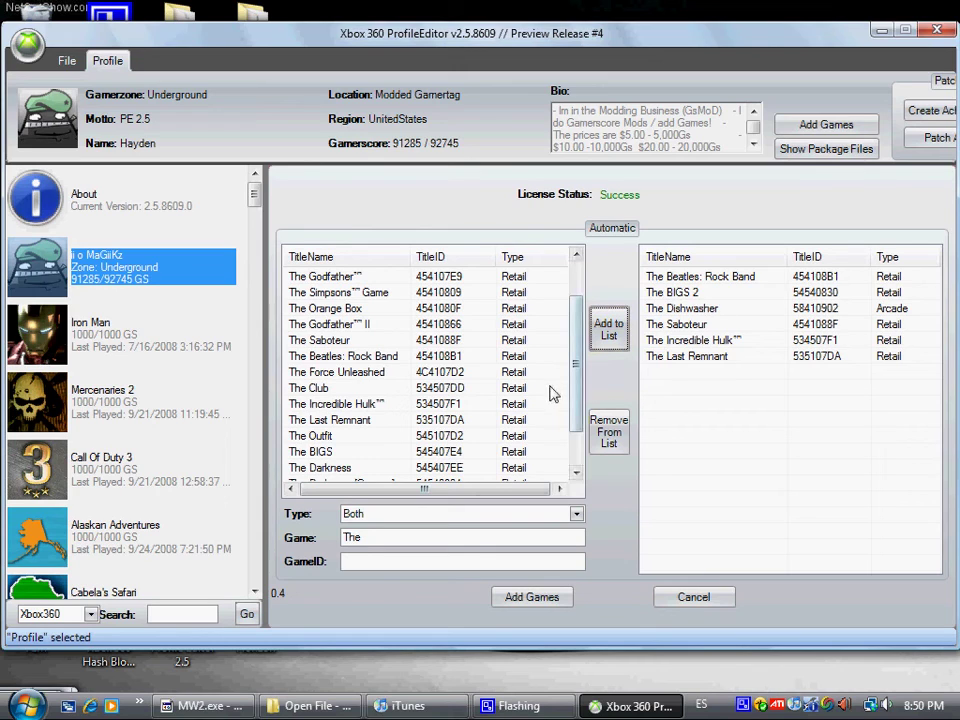
click(525, 600)
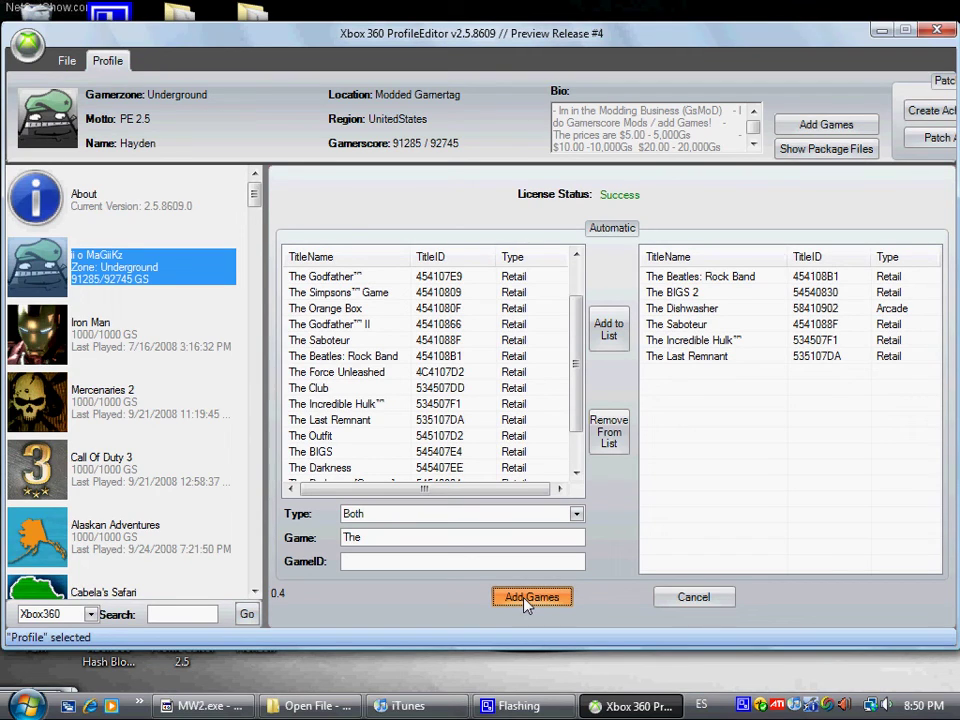
click(524, 598)
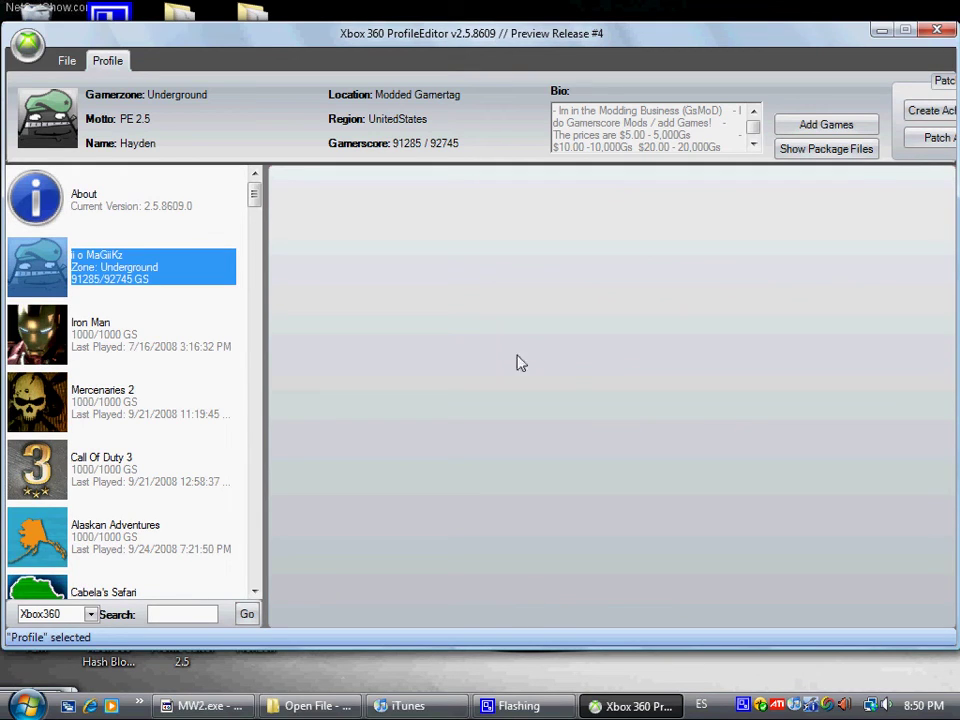
Step: Save the gamer profile and check the newly added games at the end of its game list
click(28, 46)
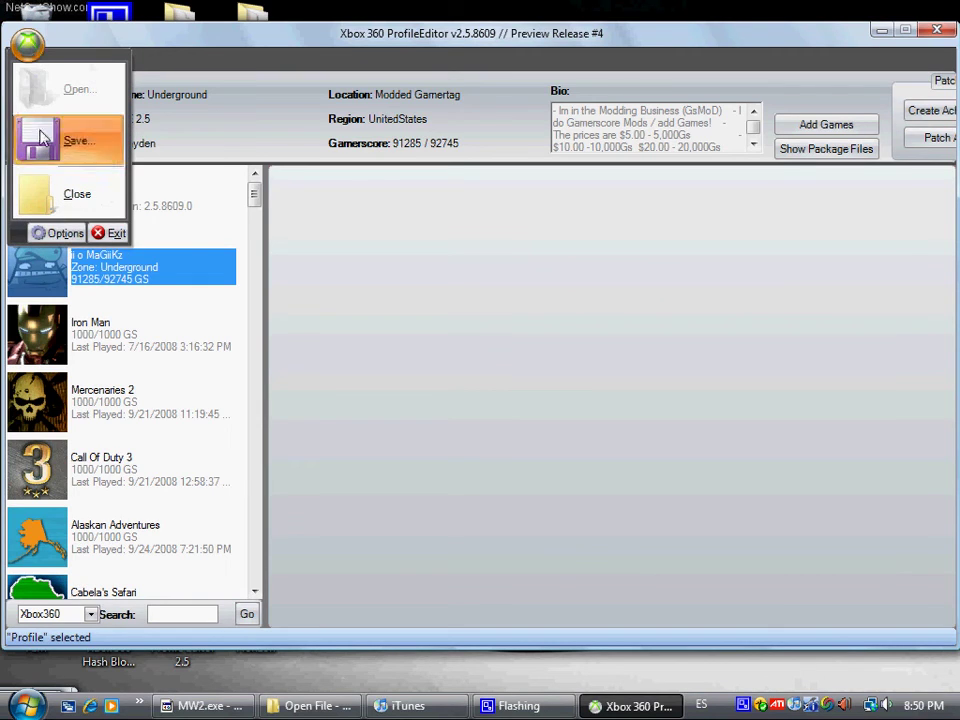
click(40, 138)
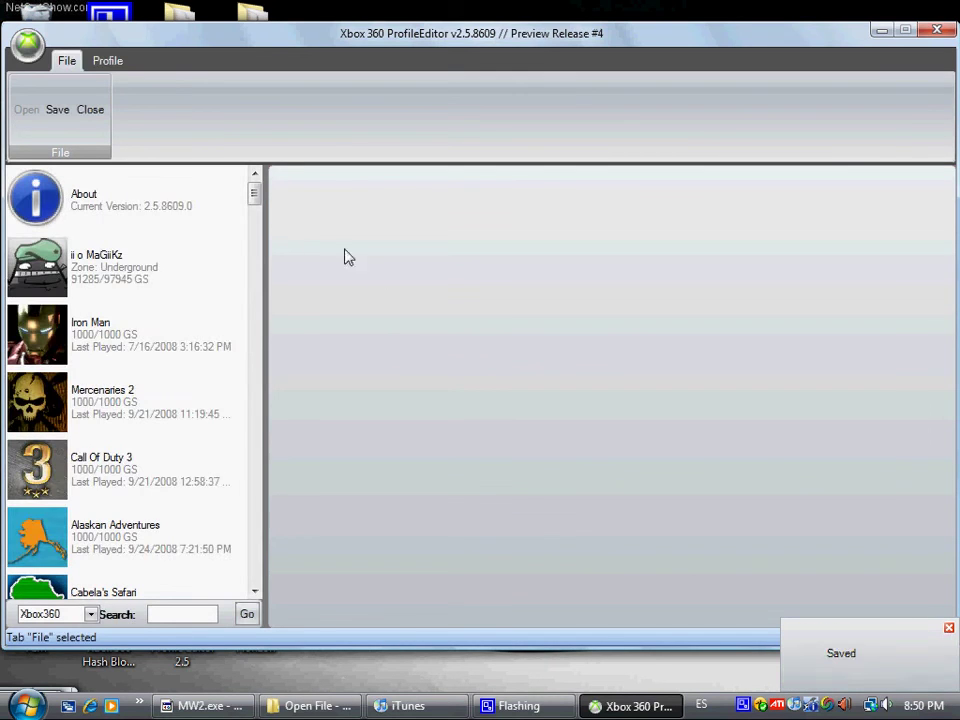
scroll(255, 200, down, 2)
scroll(255, 200, up, 1)
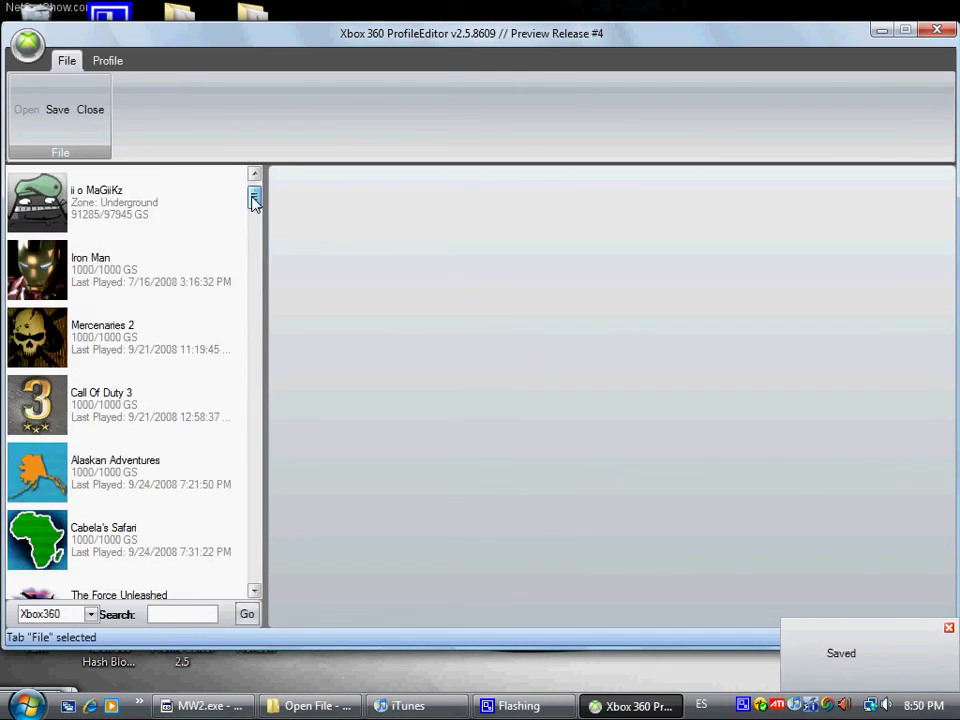
drag(255, 197, 230, 611)
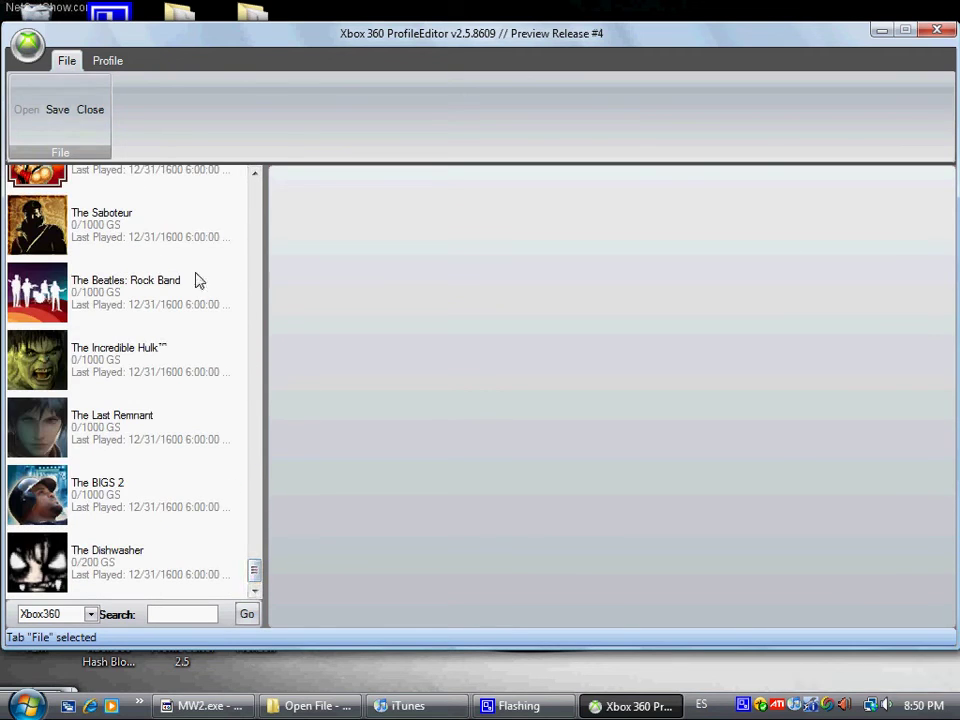
Step: Unlock all achievements of The Saboteur offline, accept the reordering warning and check the first achievements
scroll(230, 333, up, 2)
click(111, 383)
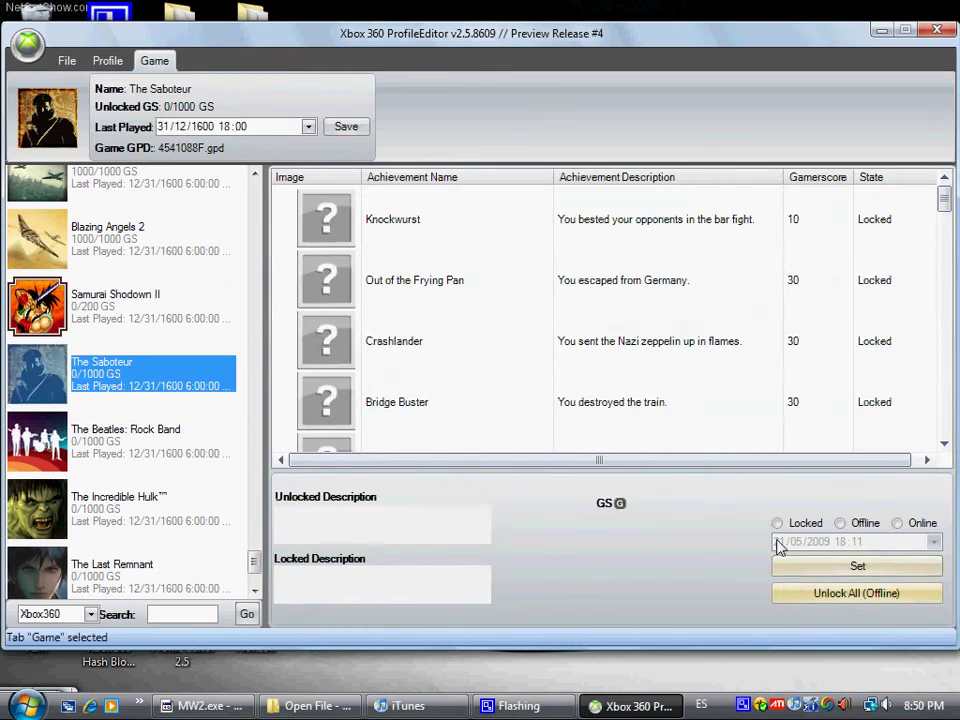
click(806, 598)
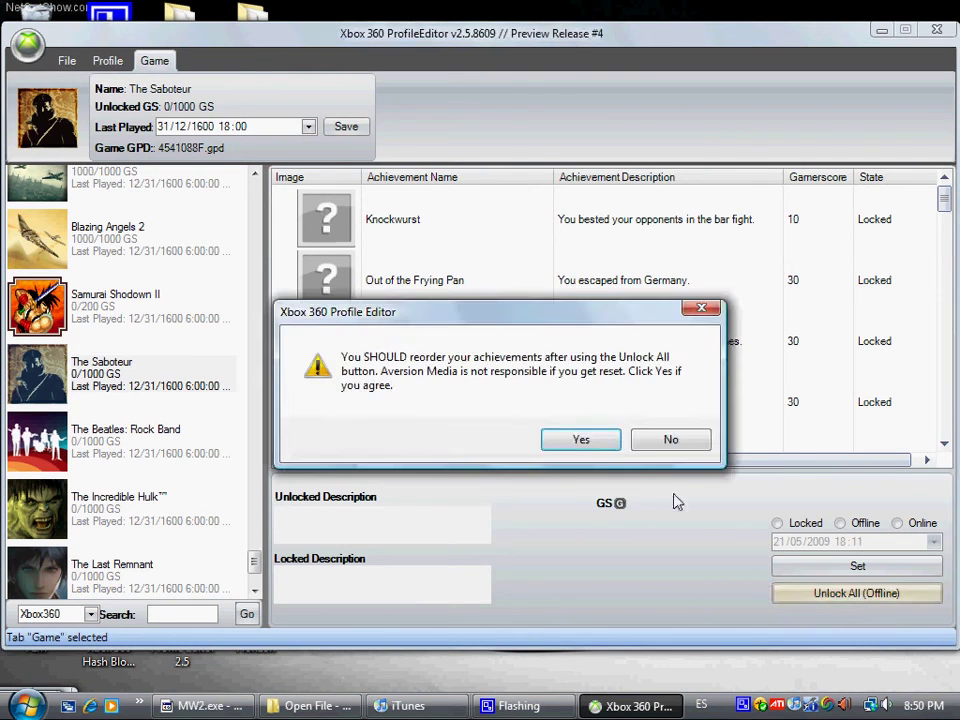
click(560, 441)
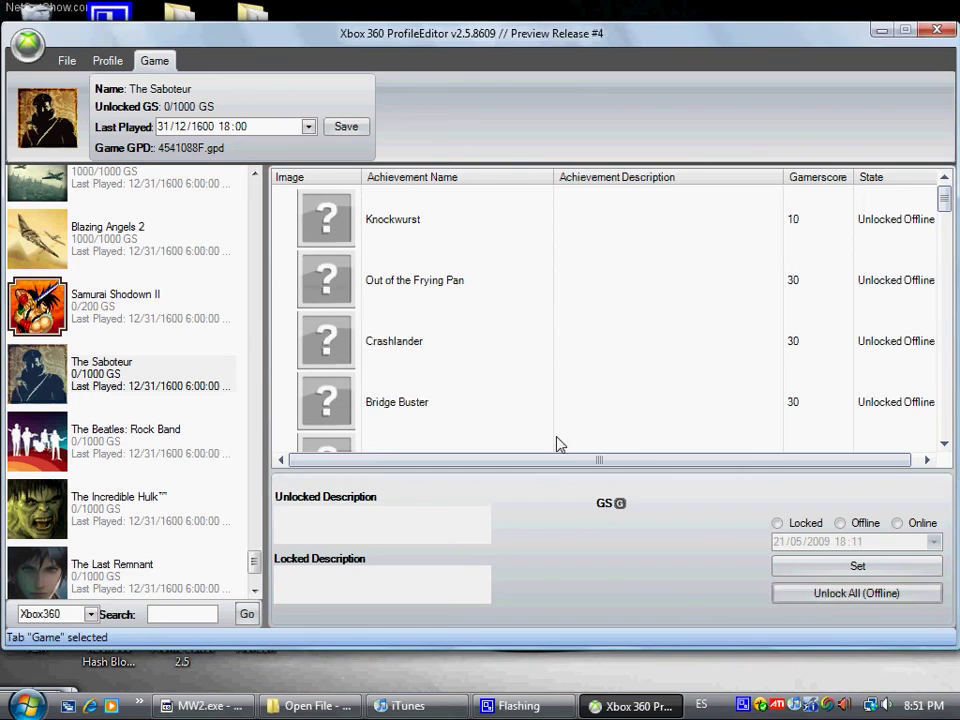
click(432, 221)
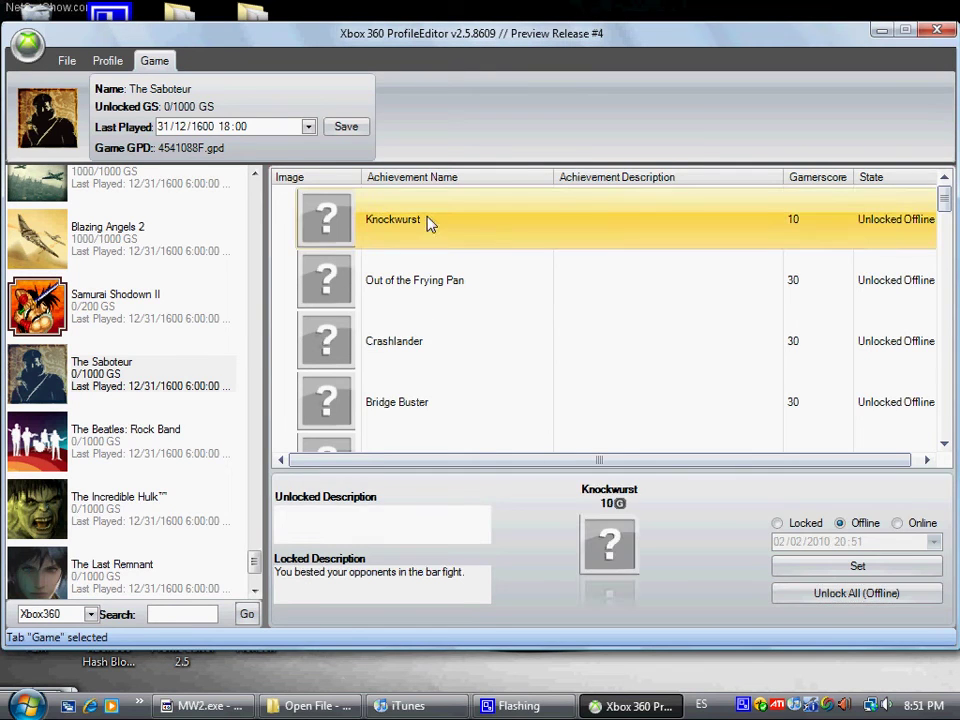
click(422, 284)
Step: Unlock all achievements of The Beatles: Rock Band offline, accept the reordering warning and check an achievement
click(199, 457)
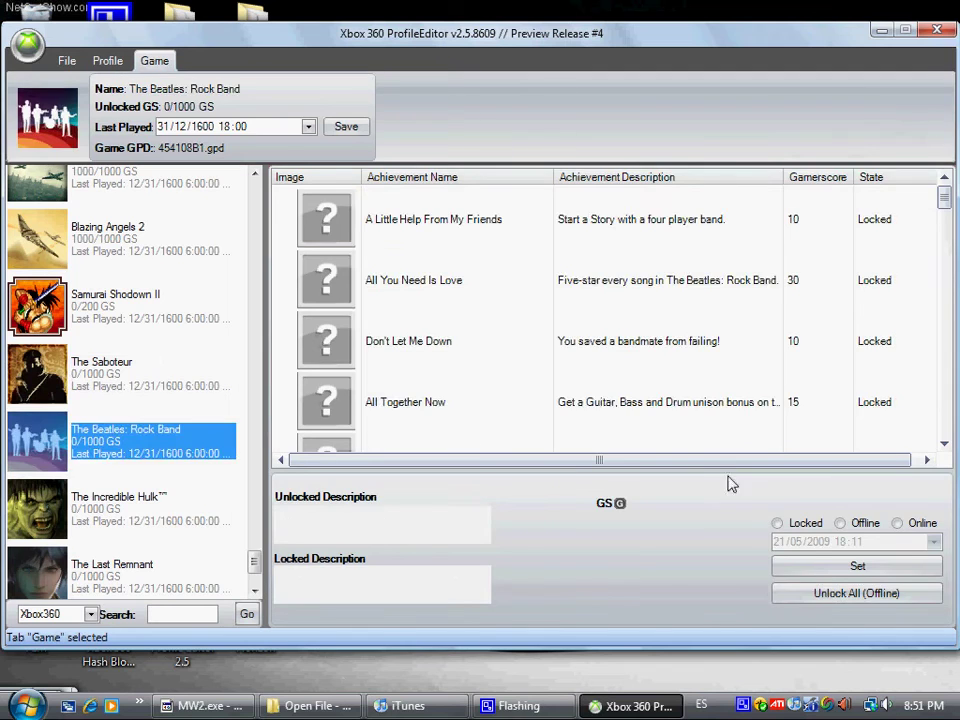
click(828, 593)
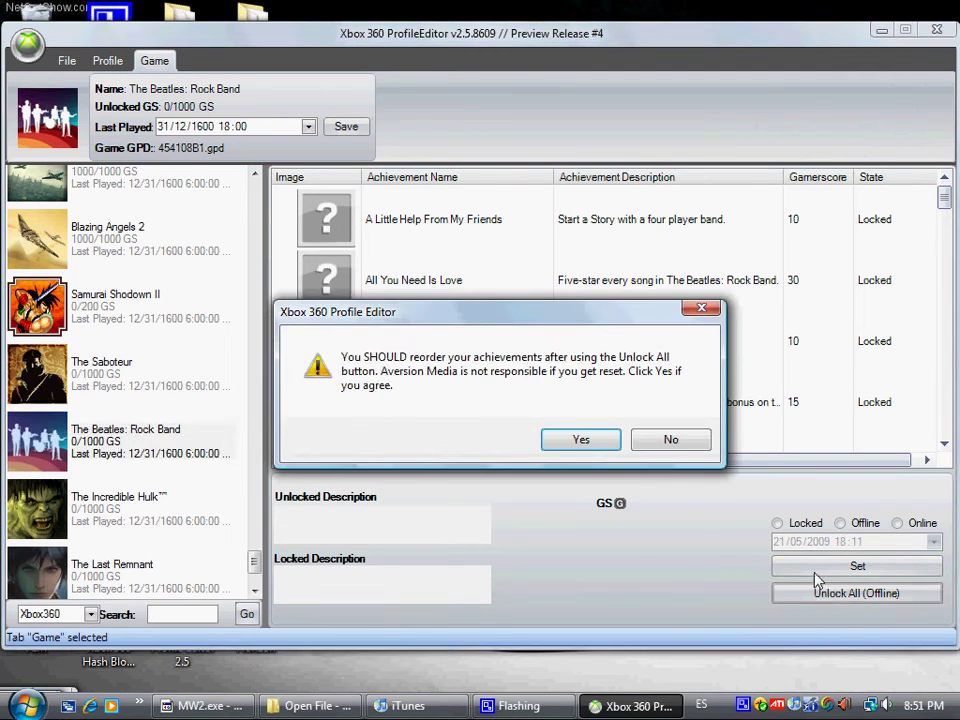
click(606, 445)
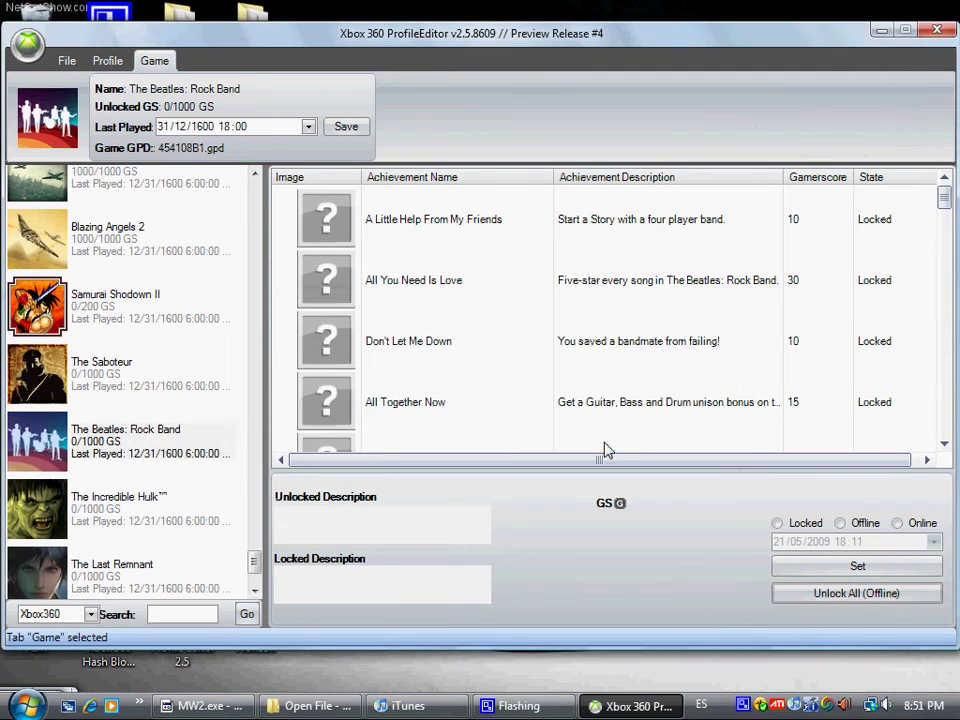
click(520, 358)
drag(516, 293, 514, 336)
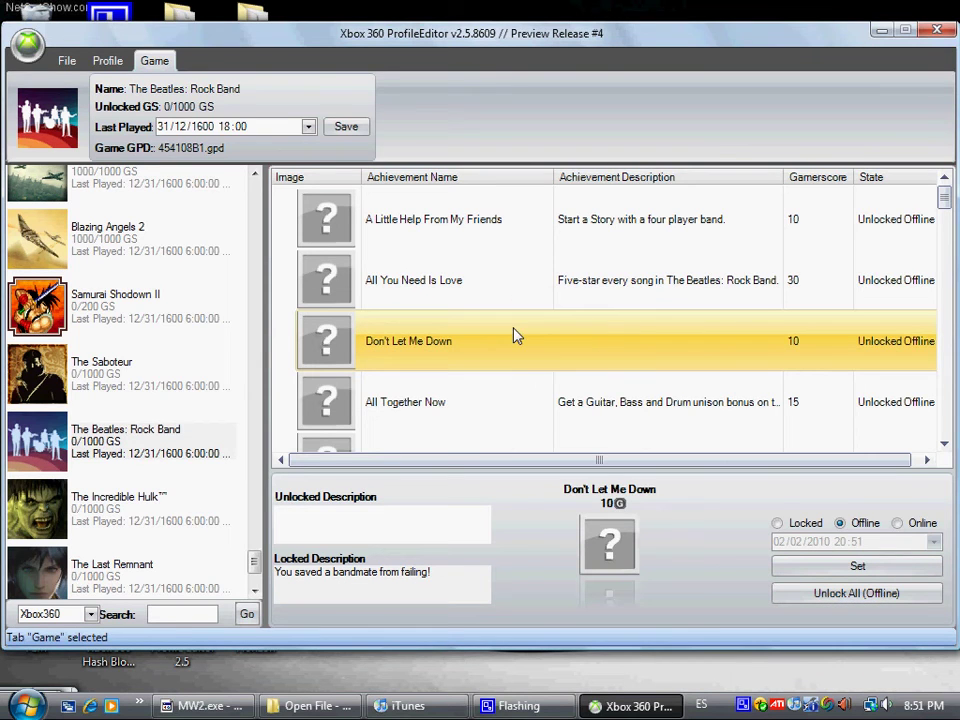
Step: Unlock all achievements offline for The Incredible Hulk and The Last Remnant, accepting the warning for each
click(88, 505)
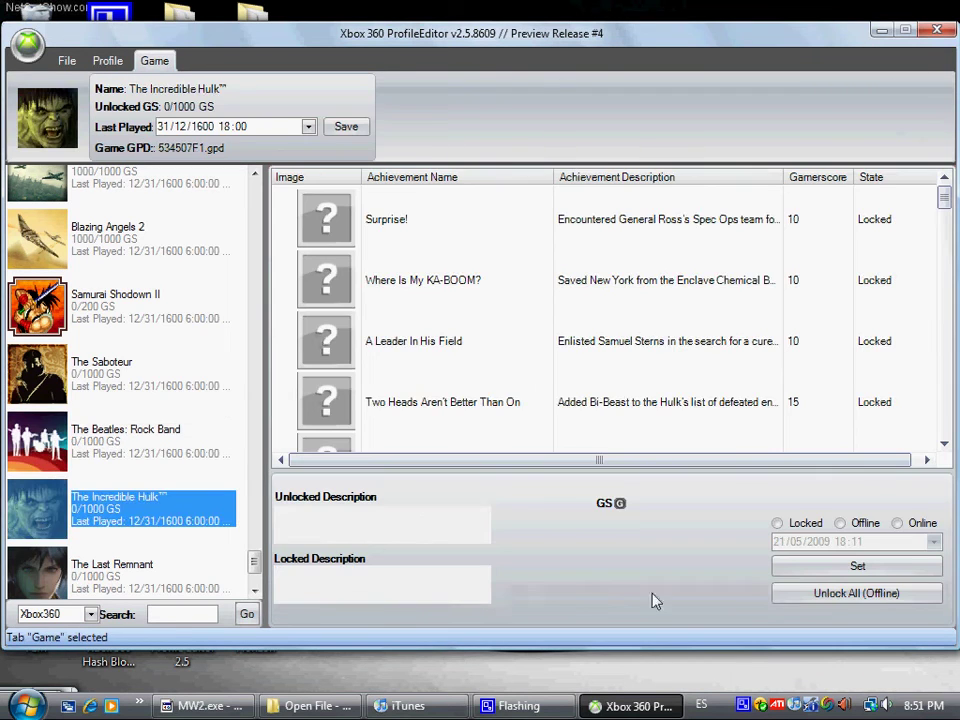
click(836, 592)
click(589, 452)
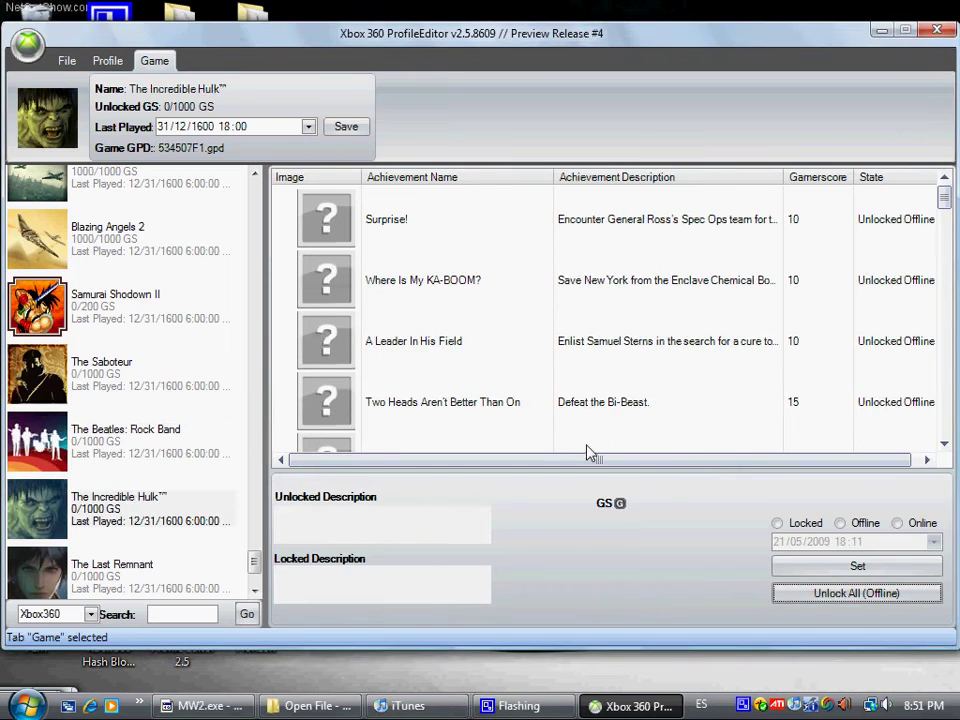
click(158, 588)
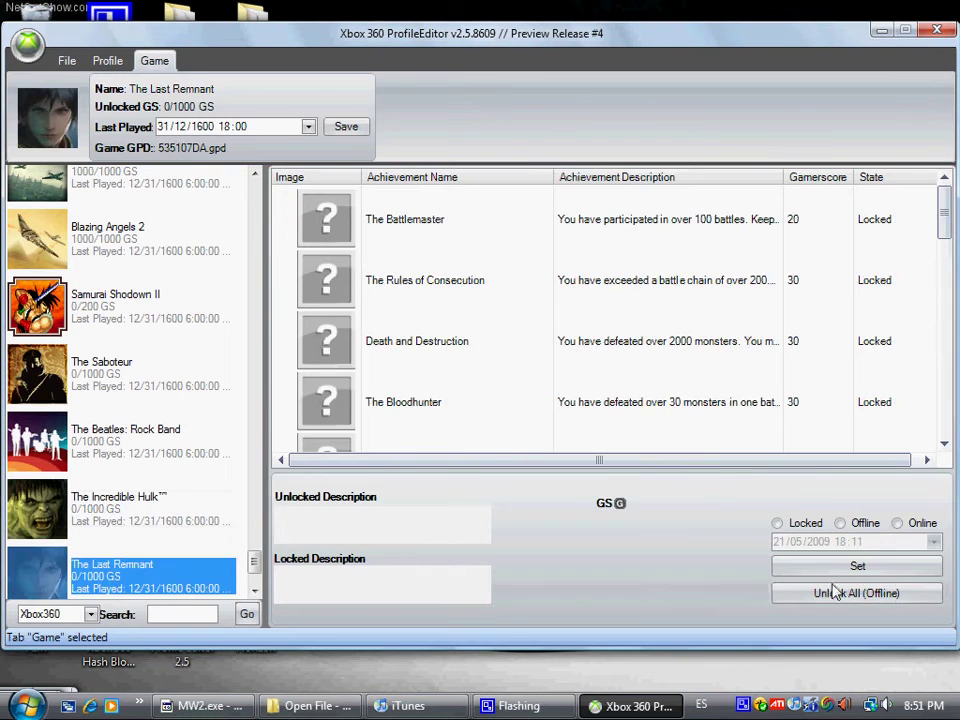
click(831, 593)
click(589, 442)
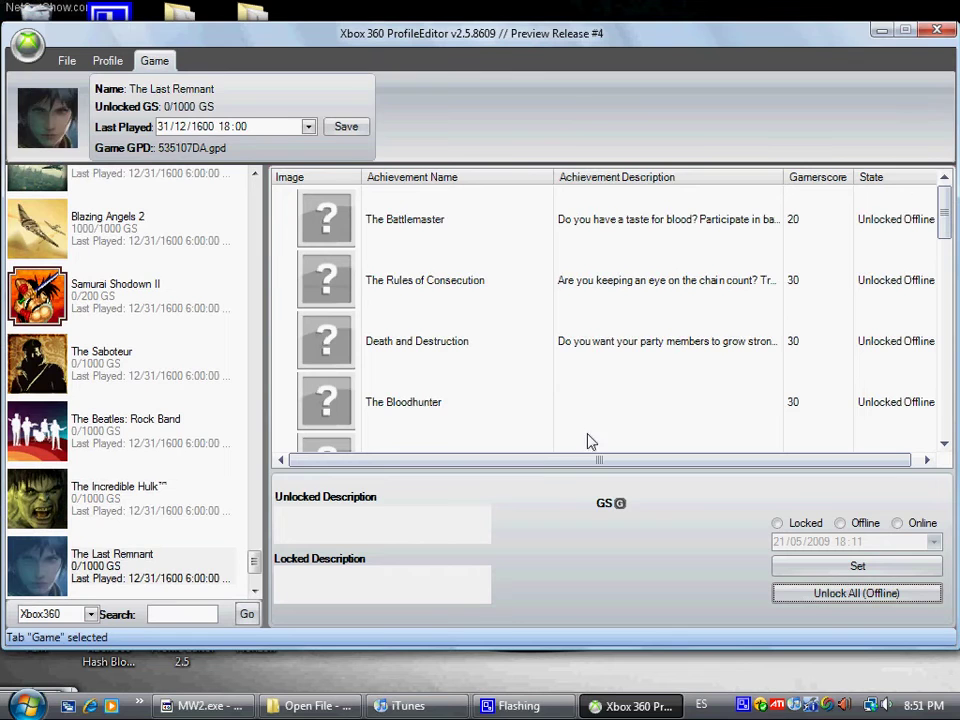
Step: Unlock all achievements offline for The BIGS 2 and The Dishwasher, accepting the warning for each
drag(254, 563, 254, 572)
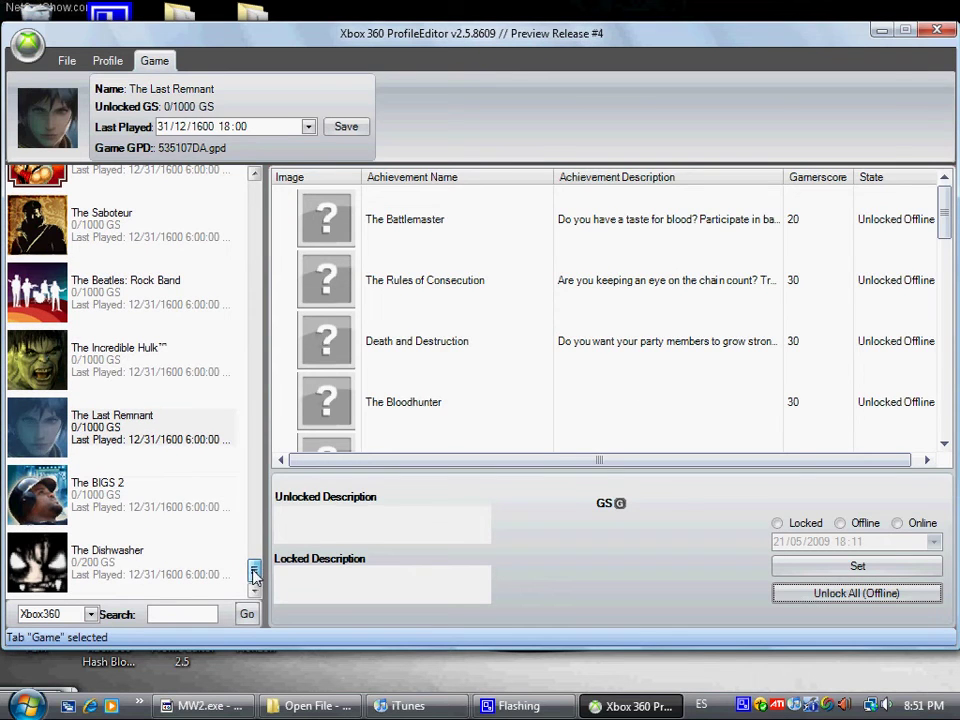
click(188, 520)
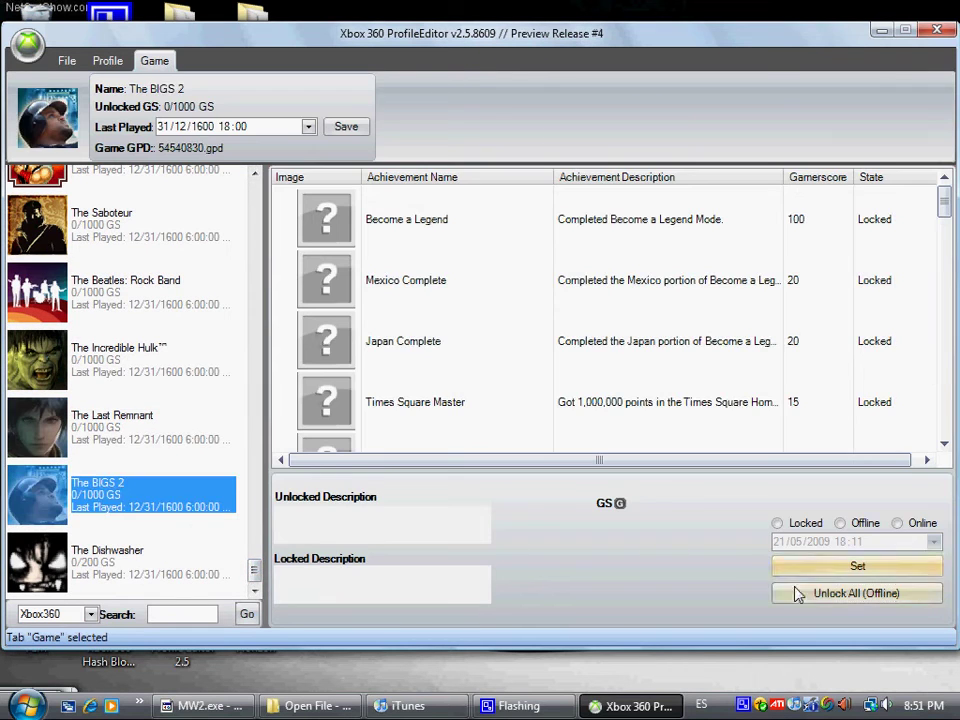
click(831, 593)
click(586, 442)
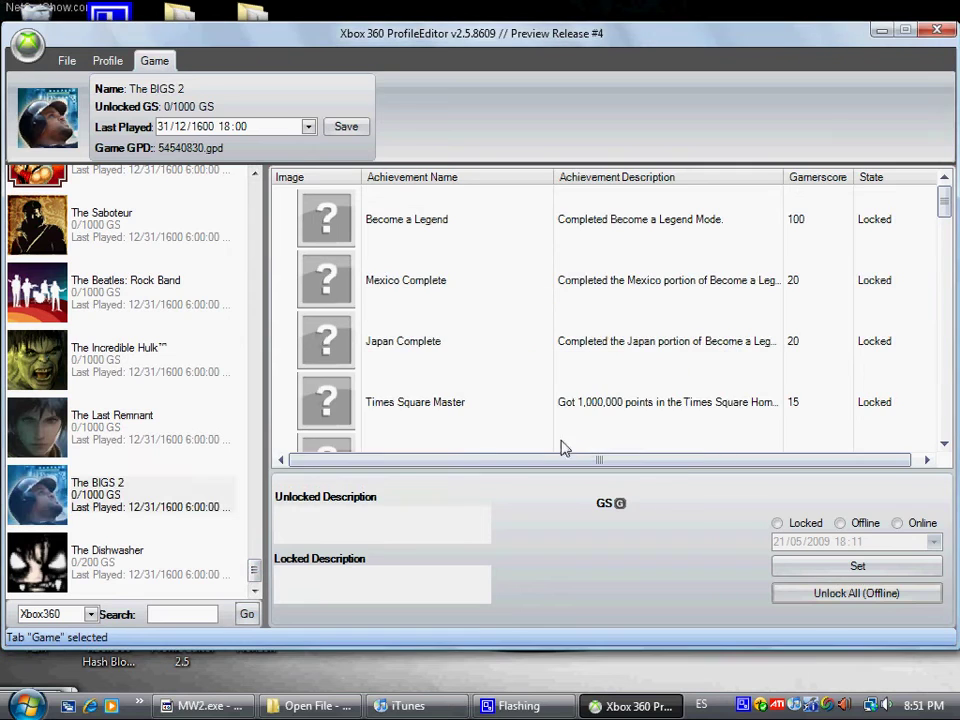
click(176, 580)
click(828, 590)
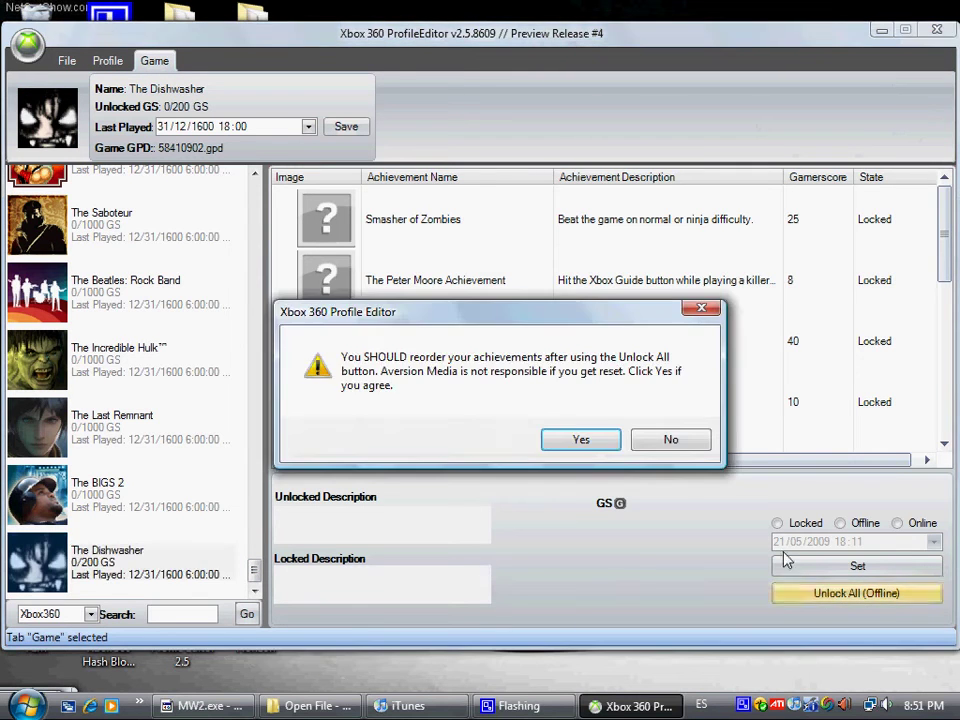
click(581, 442)
Step: Save the gamer profile with the unlocked achievements and close ProfileEditor
drag(254, 548, 253, 189)
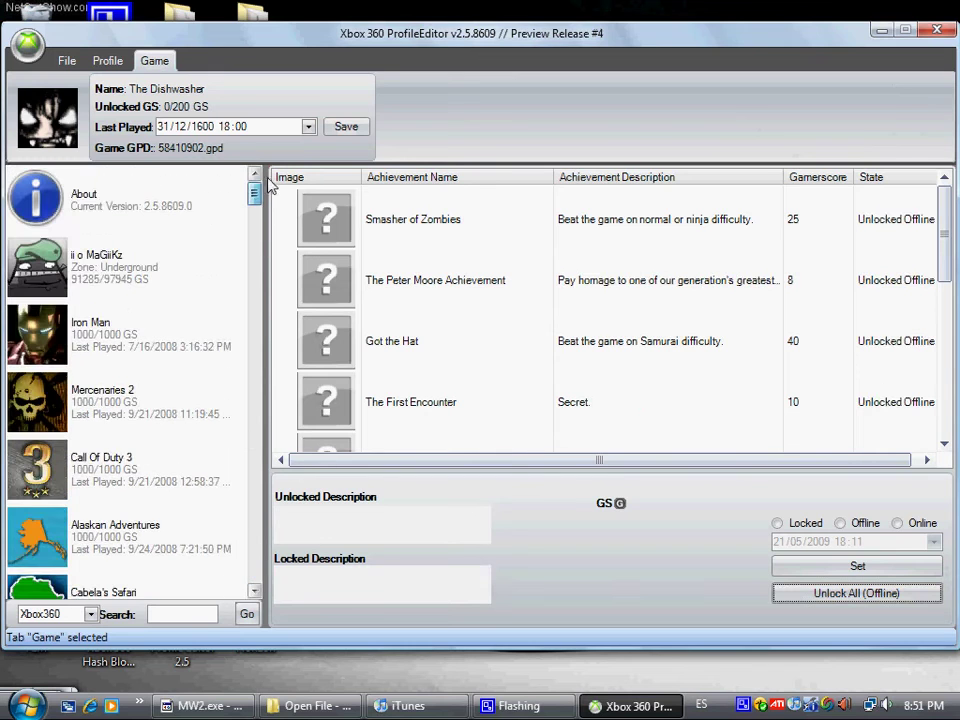
click(101, 60)
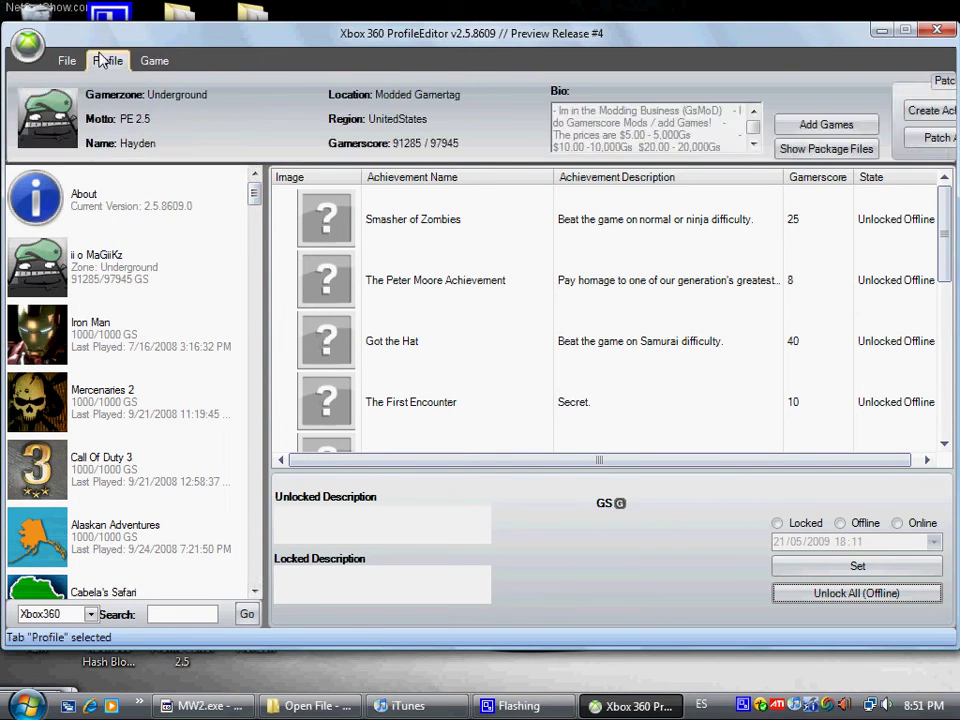
click(30, 45)
click(68, 145)
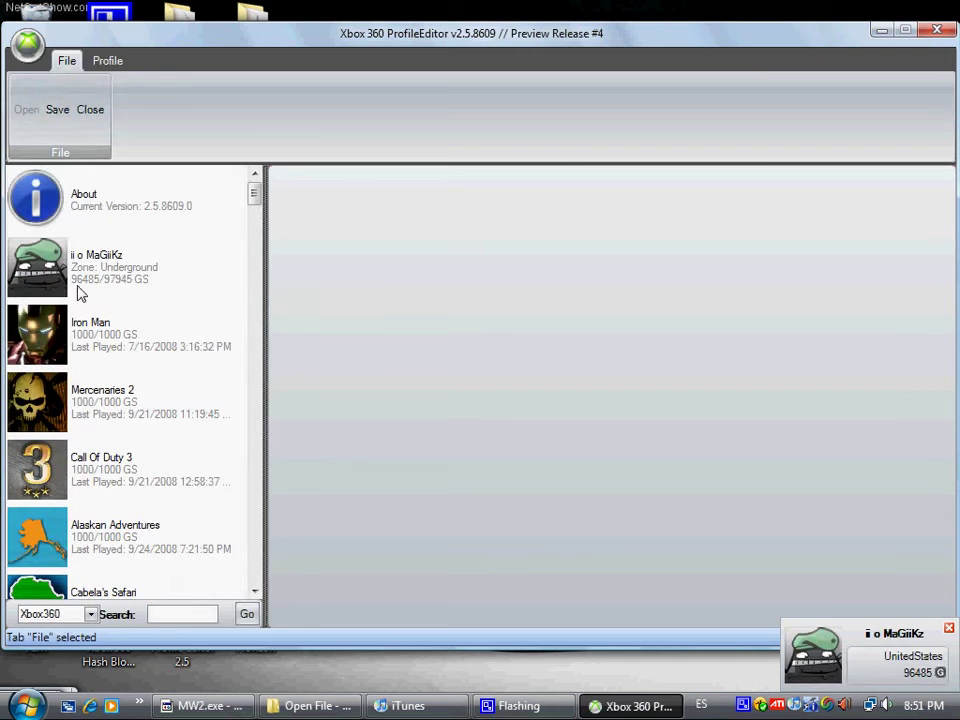
mouse_move(258, 199)
mouse_down()
mouse_move(274, 343)
mouse_move(250, 595)
mouse_move(262, 180)
mouse_up()
click(935, 31)
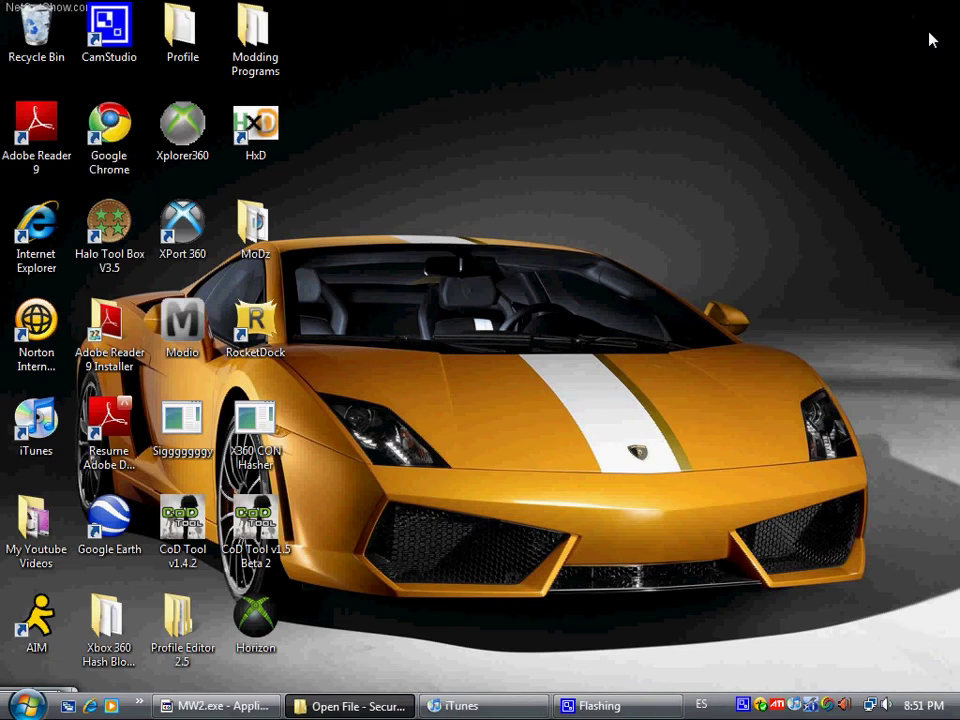
Step: Start Xbox 360 Hash Block Calculator from its desktop folder and close the folder window
double_click(105, 618)
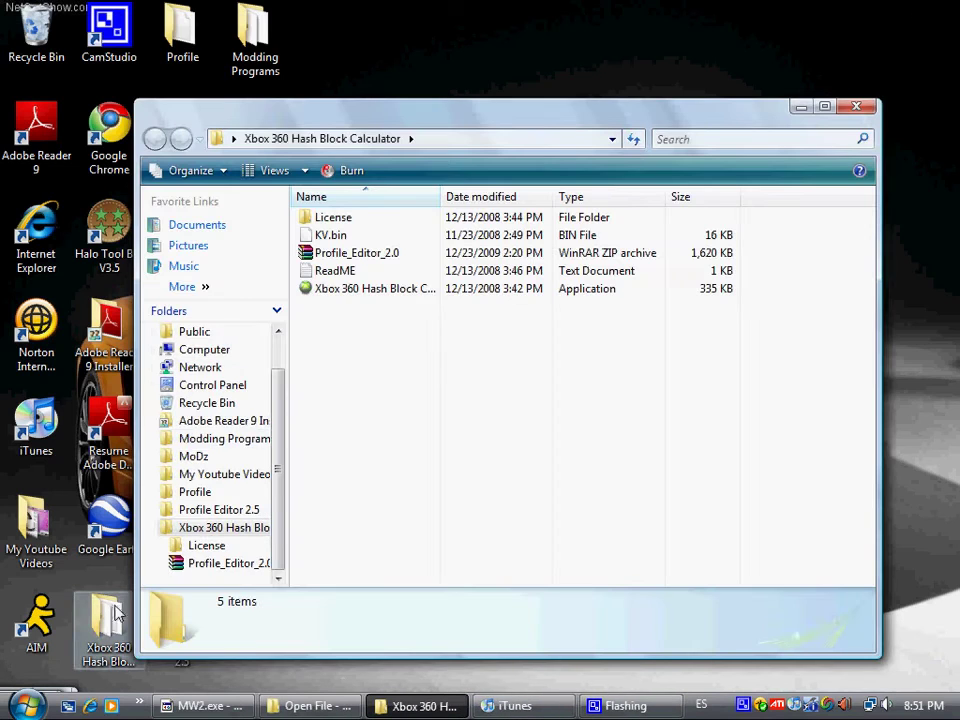
double_click(367, 290)
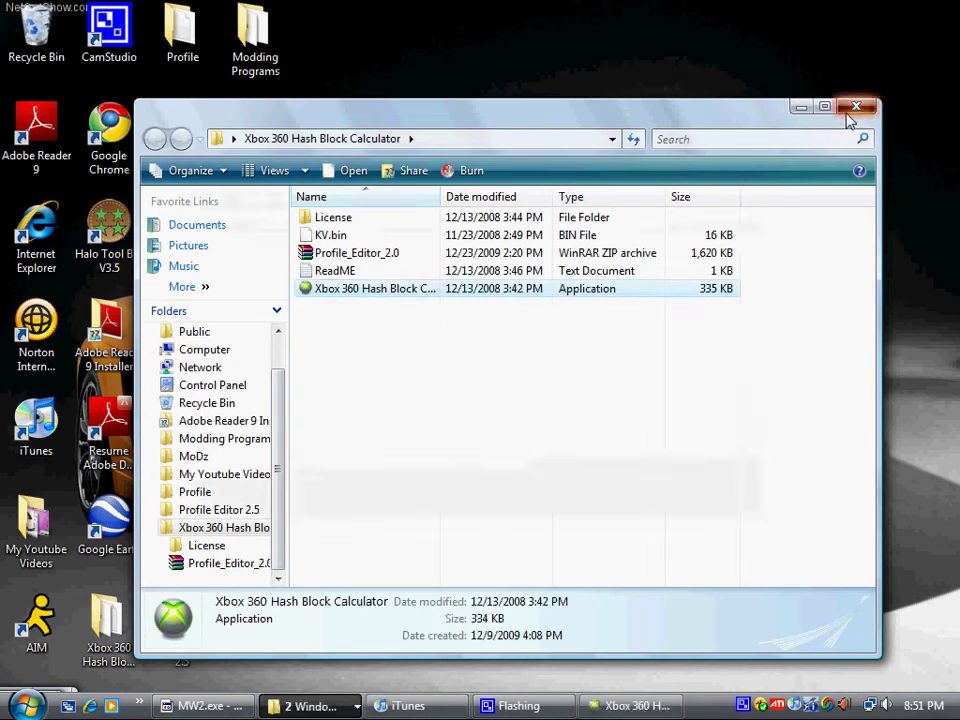
click(856, 106)
Step: Open the gamer profile file from the Profile folder on the desktop in the hash block calculator
click(215, 198)
click(230, 219)
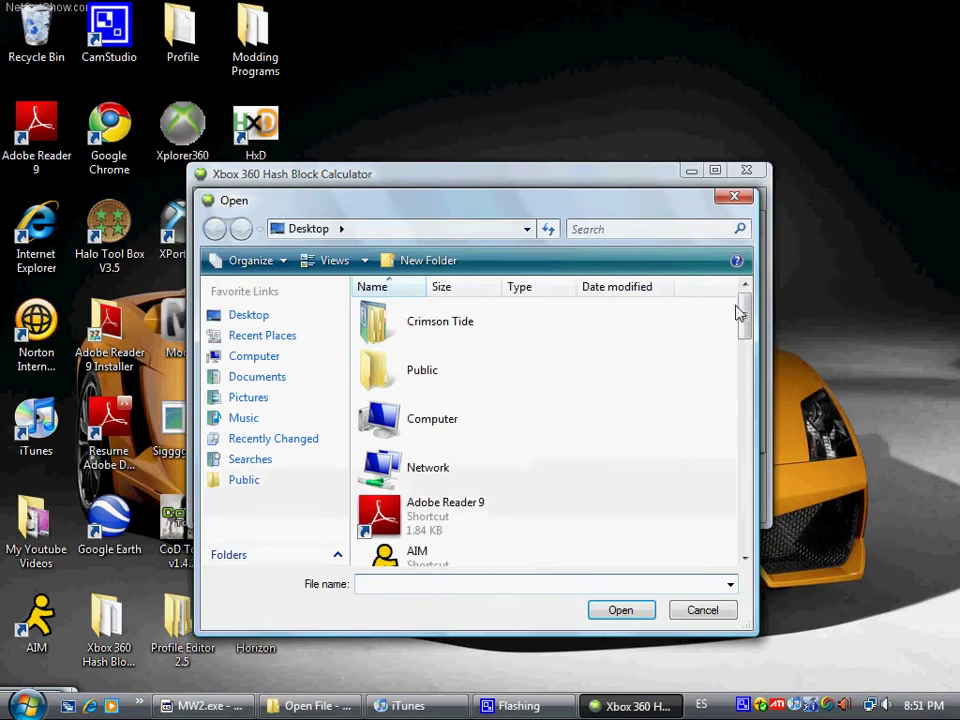
drag(748, 325, 746, 440)
double_click(420, 478)
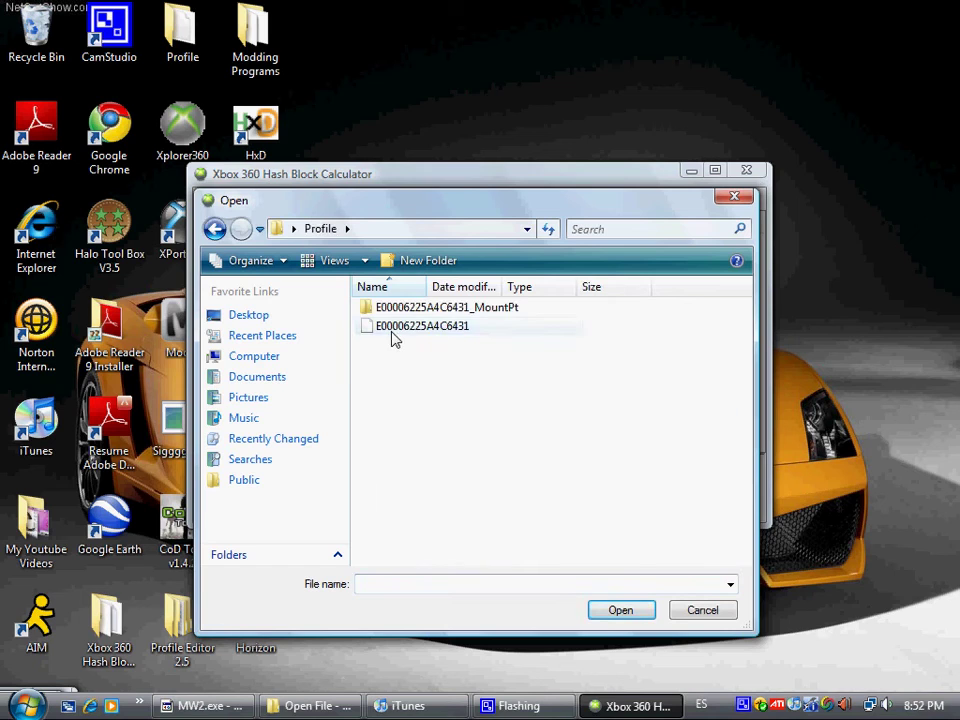
click(420, 326)
click(620, 611)
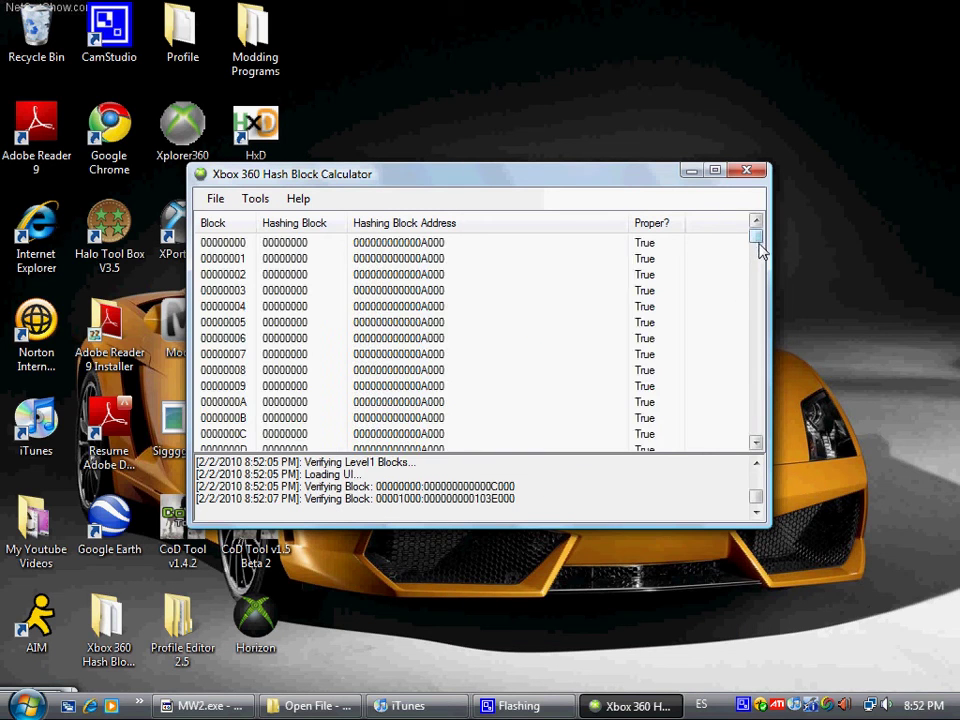
Step: Check the profile's hash blocks to the end of the list, rehash and re-sign the package, and close the calculator
drag(756, 270, 756, 428)
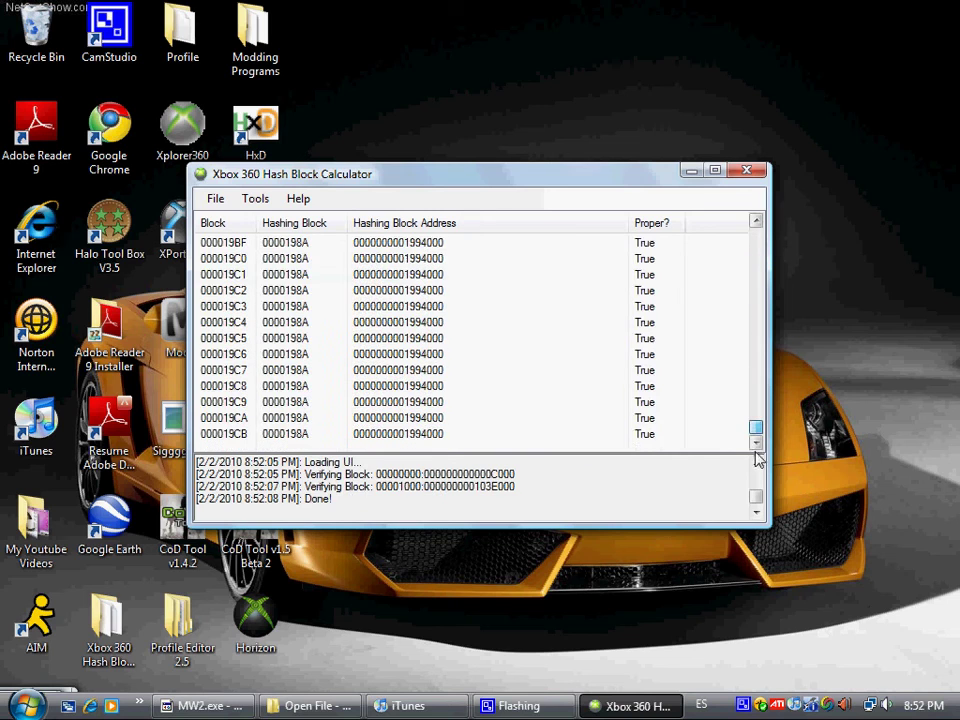
click(256, 199)
click(290, 219)
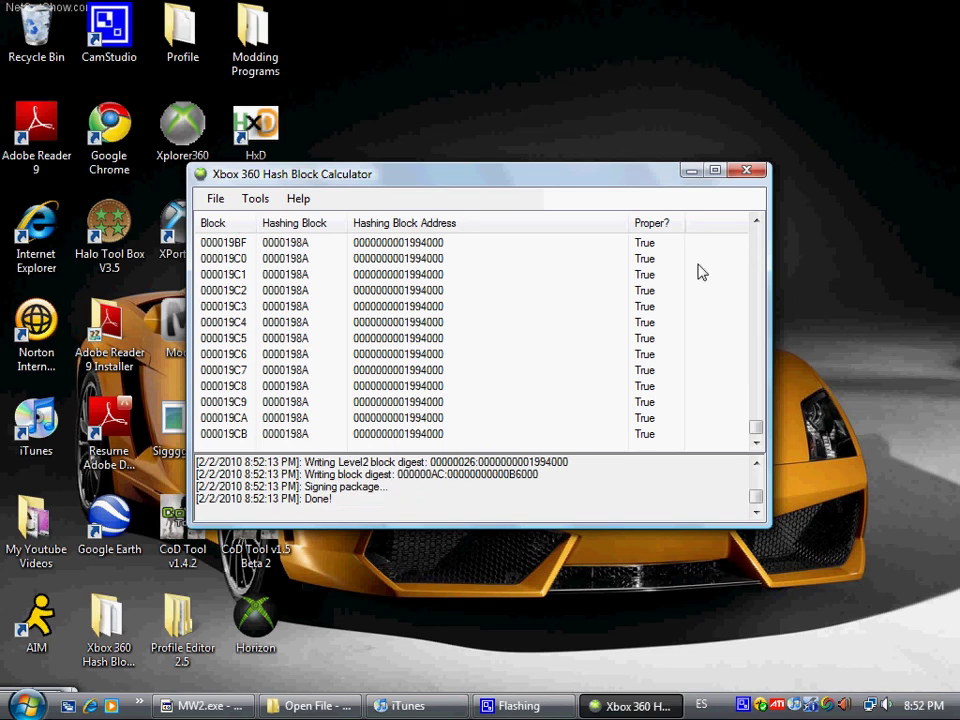
click(747, 172)
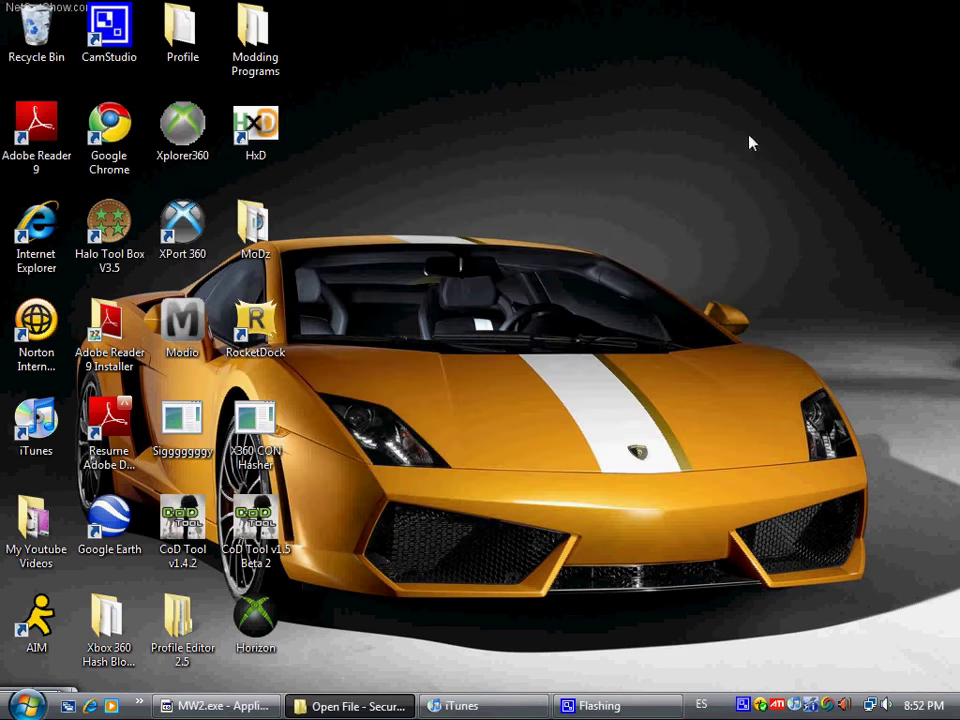